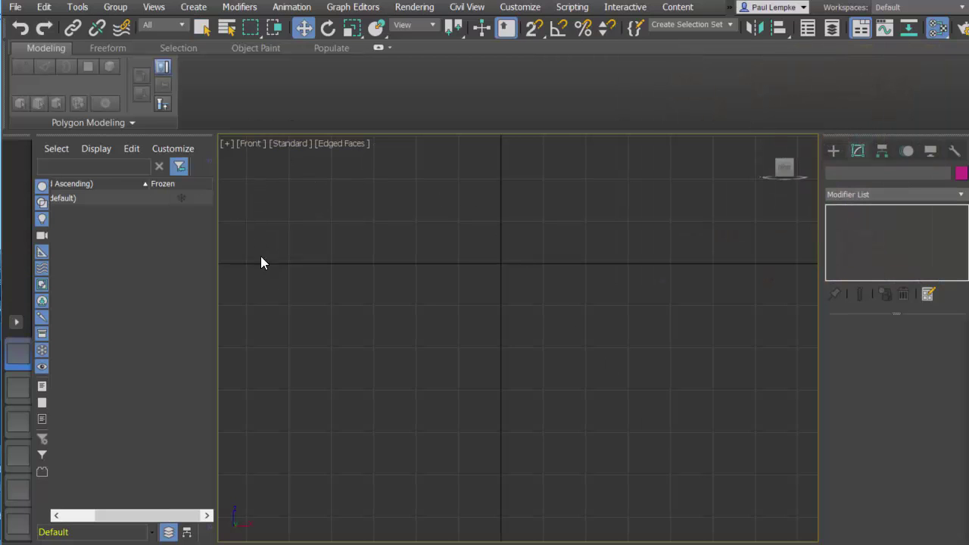
Draw a cylinder at the Front view's centre and set its radius to 1'6" and height to 2".
{"action": "left_click", "coordinate": [833, 149]}
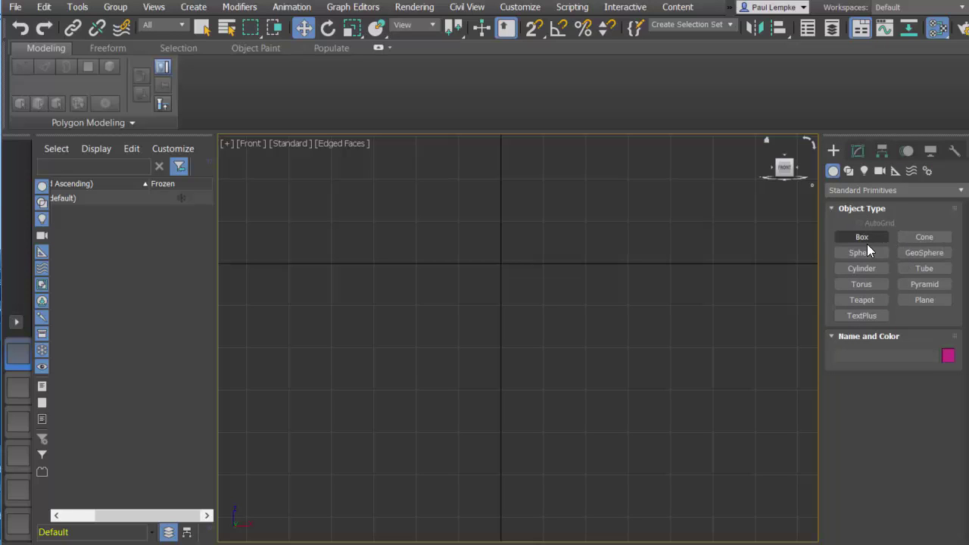
{"action": "left_click", "coordinate": [868, 269]}
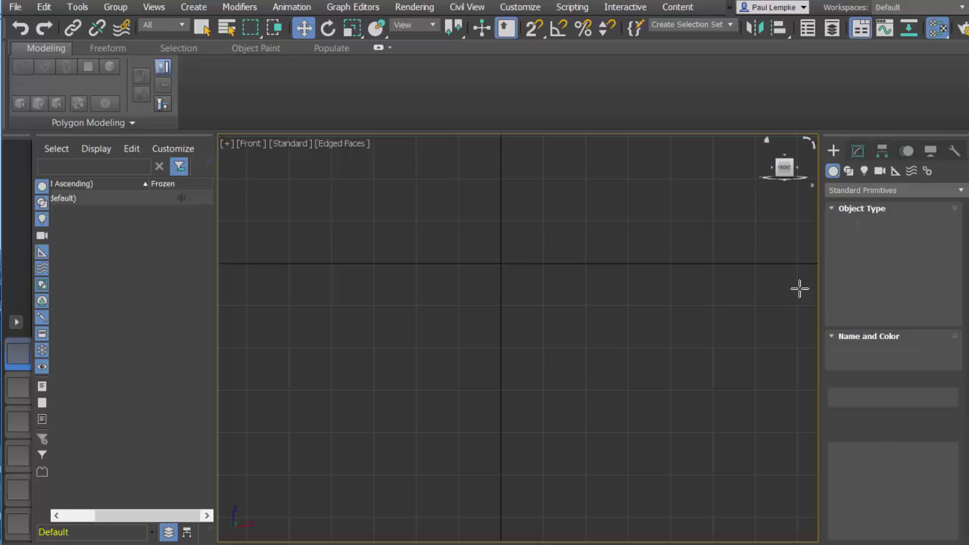
{"action": "mouse_move", "coordinate": [502, 263]}
{"action": "left_mouse_down"}
{"action": "mouse_move", "coordinate": [529, 301]}
{"action": "mouse_move", "coordinate": [554, 314]}
{"action": "mouse_move", "coordinate": [540, 305]}
{"action": "left_mouse_up"}
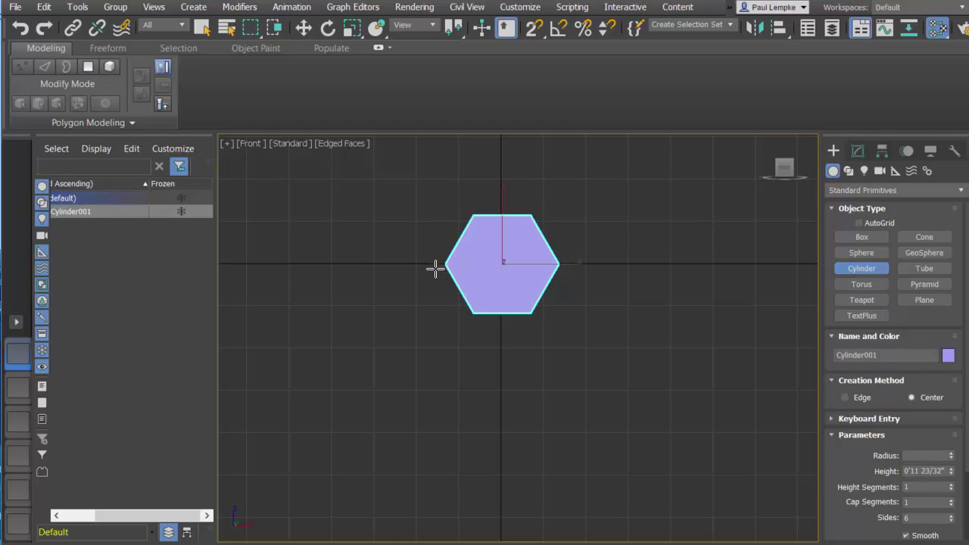
{"action": "left_click", "coordinate": [491, 368]}
{"action": "left_click", "coordinate": [917, 454]}
{"action": "type", "text": "1.5"}
{"action": "key", "text": "Tab"}
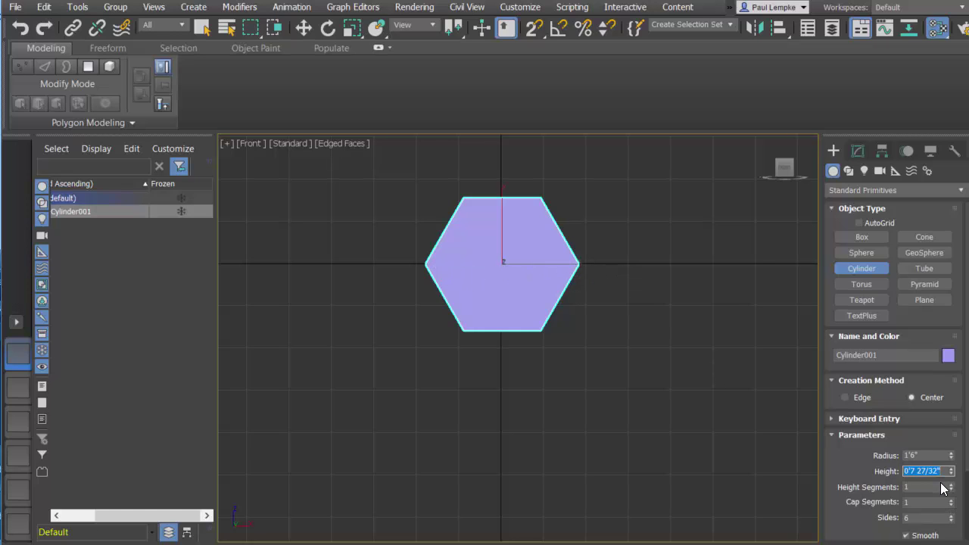
{"action": "type", "text": "1"}
Finish the cylinder and convert Cylinder001 to an editable poly from its right-click menu.
{"action": "left_click", "coordinate": [870, 270]}
{"action": "key", "text": "w"}
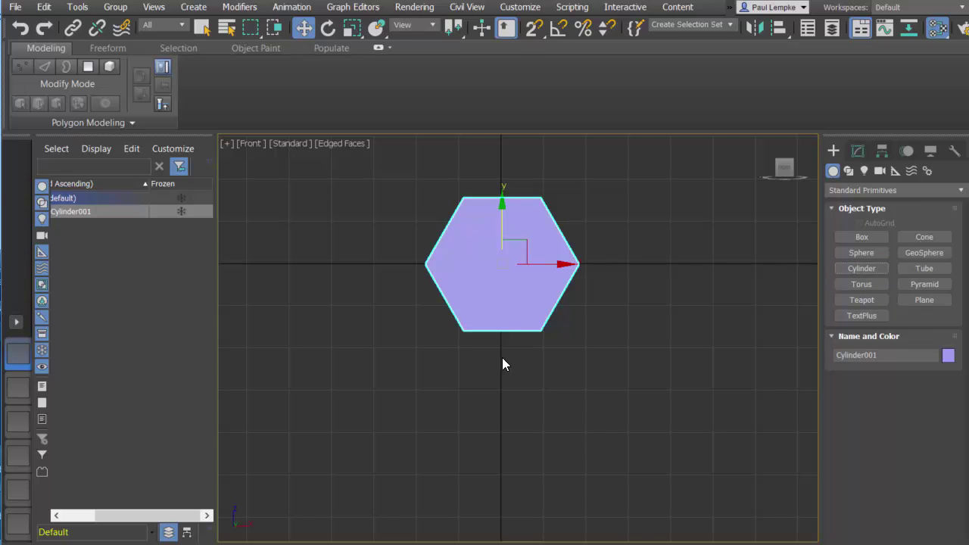
{"action": "mouse_move", "coordinate": [572, 315]}
{"action": "middle_mouse_down", "text": "alt"}
{"action": "mouse_move", "coordinate": [540, 351]}
{"action": "mouse_move", "coordinate": [469, 363]}
{"action": "mouse_move", "coordinate": [567, 349]}
{"action": "middle_mouse_up", "text": "alt"}
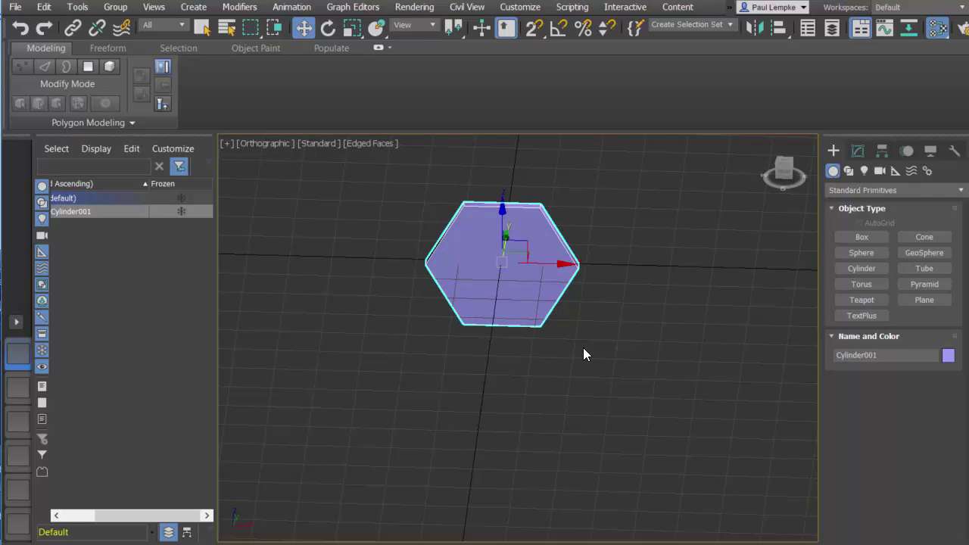
{"action": "key", "text": "f"}
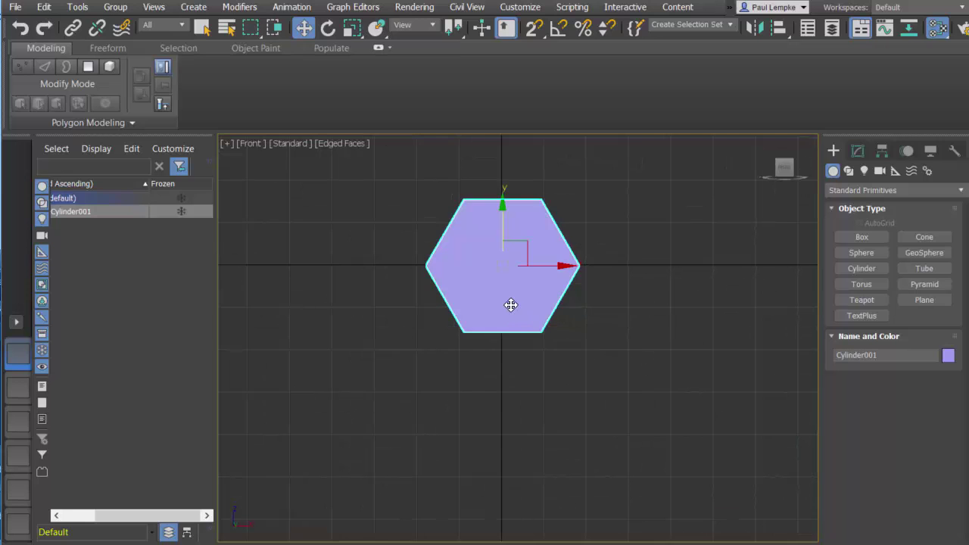
{"action": "right_click", "coordinate": [511, 305]}
{"action": "mouse_move", "coordinate": [538, 466]}
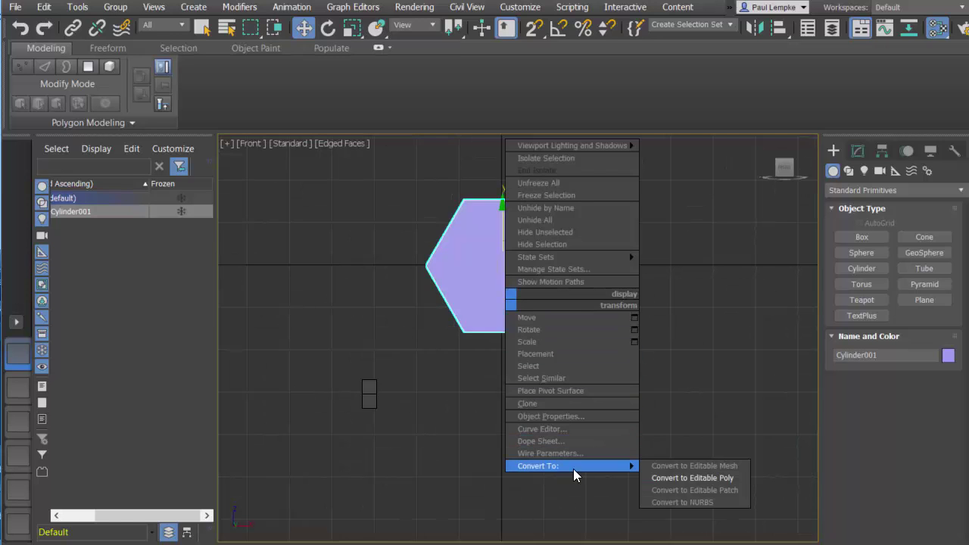
{"action": "left_click", "coordinate": [685, 477]}
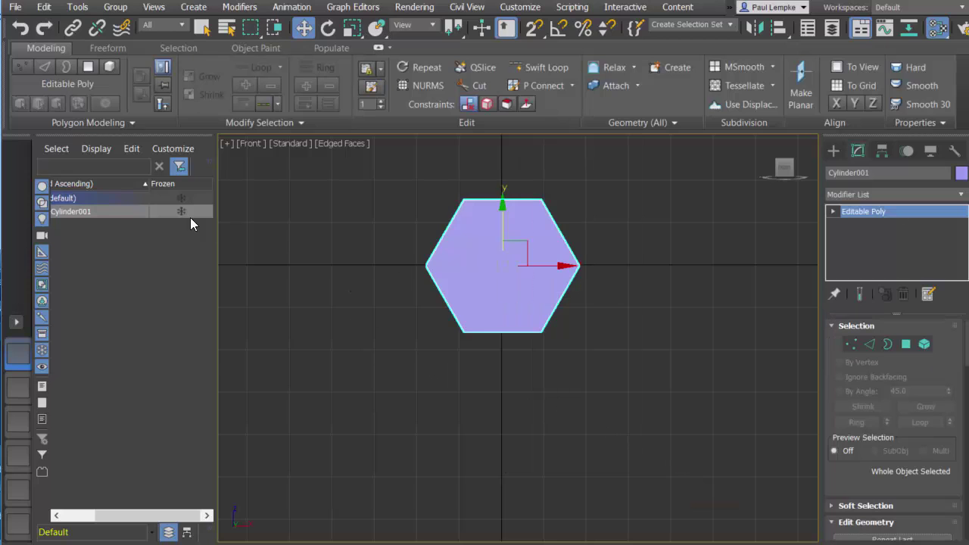
Rename Cylinder001 to 'coffin' in the Scene Explorer and reselect it.
{"action": "left_click", "coordinate": [70, 214]}
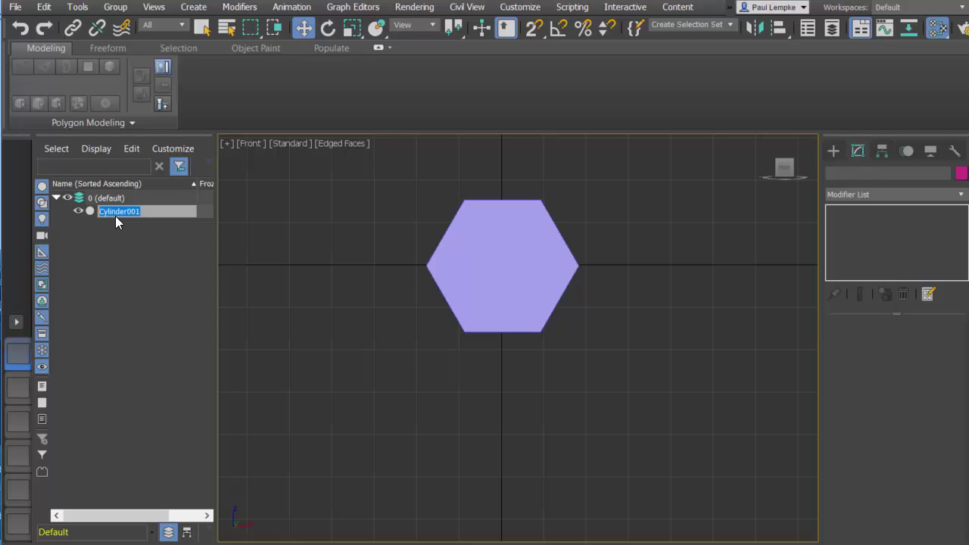
{"action": "type", "text": "c"}
{"action": "type", "text": "lumn"}
{"action": "key", "text": "Return"}
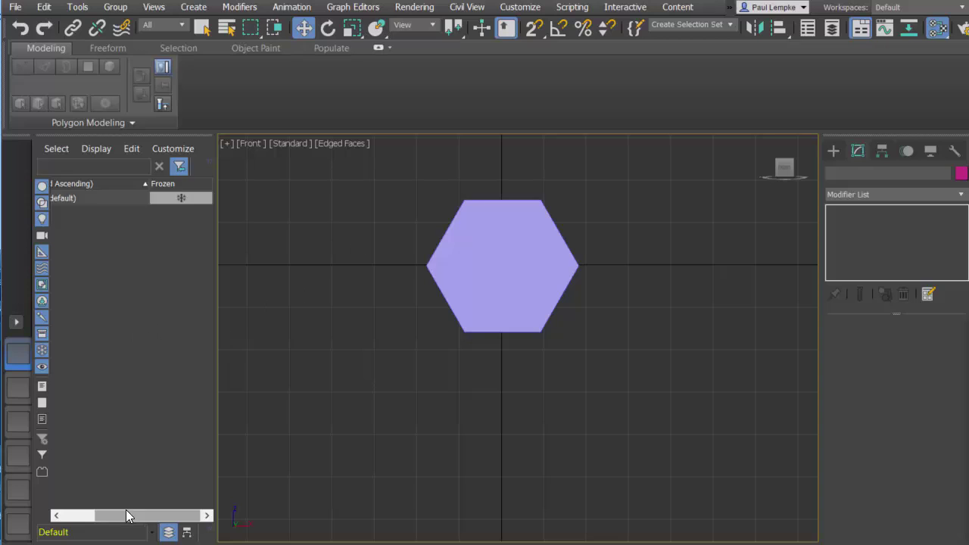
{"action": "left_click_drag", "start_coordinate": [126, 515], "coordinate": [95, 515]}
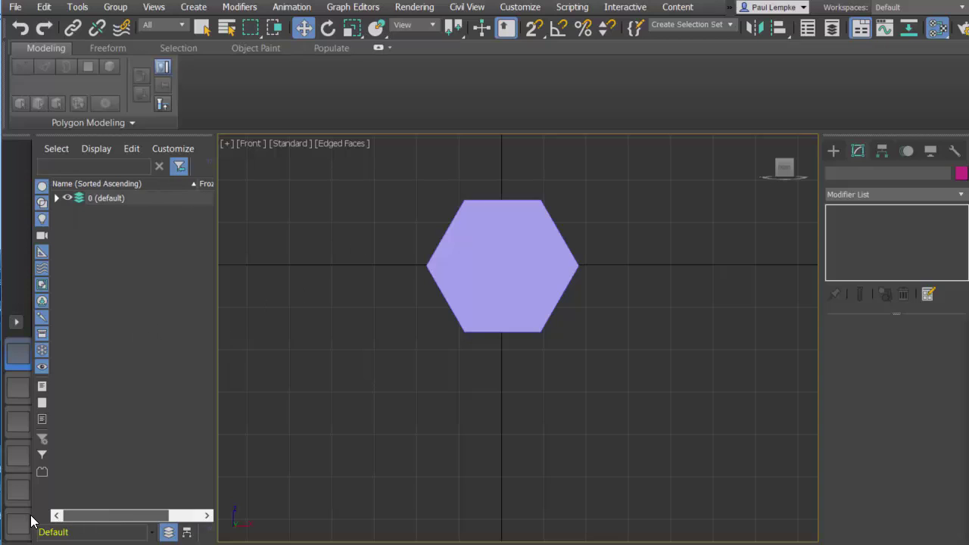
{"action": "left_click", "coordinate": [56, 199]}
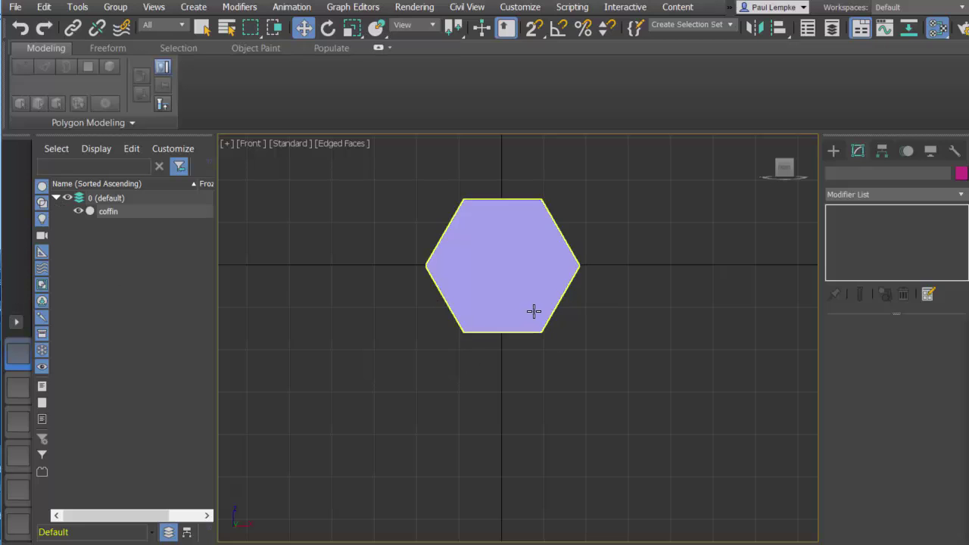
{"action": "left_click", "coordinate": [561, 271]}
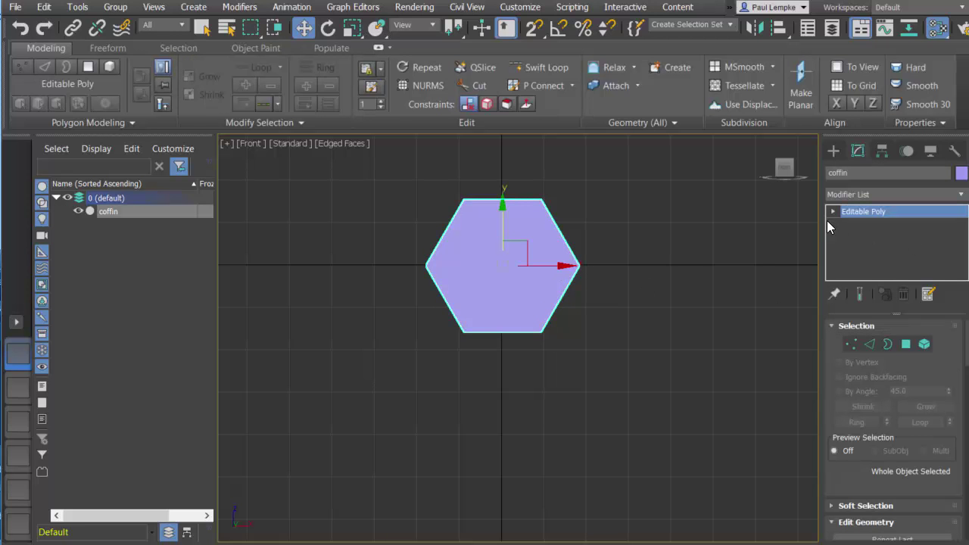
In Vertex mode, raise the hexagon's top vertices and pull its bottom vertices far down.
{"action": "left_click", "coordinate": [851, 344]}
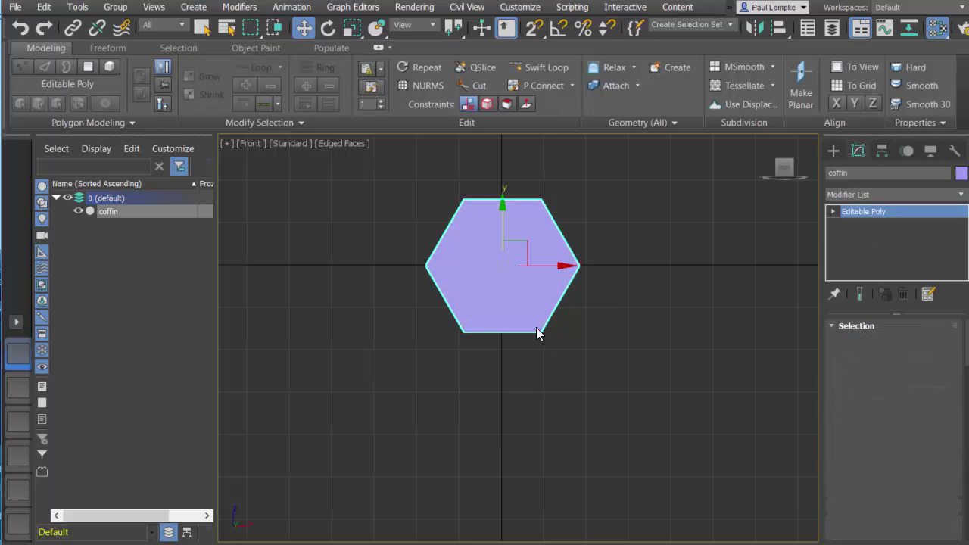
{"action": "left_click_drag", "start_coordinate": [568, 224], "coordinate": [567, 219]}
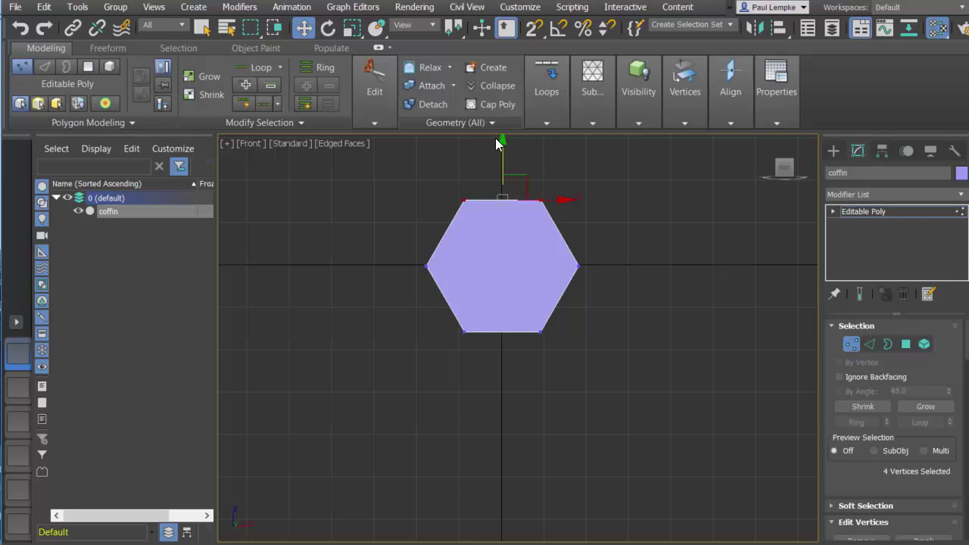
{"action": "left_click_drag", "start_coordinate": [503, 144], "coordinate": [502, 118]}
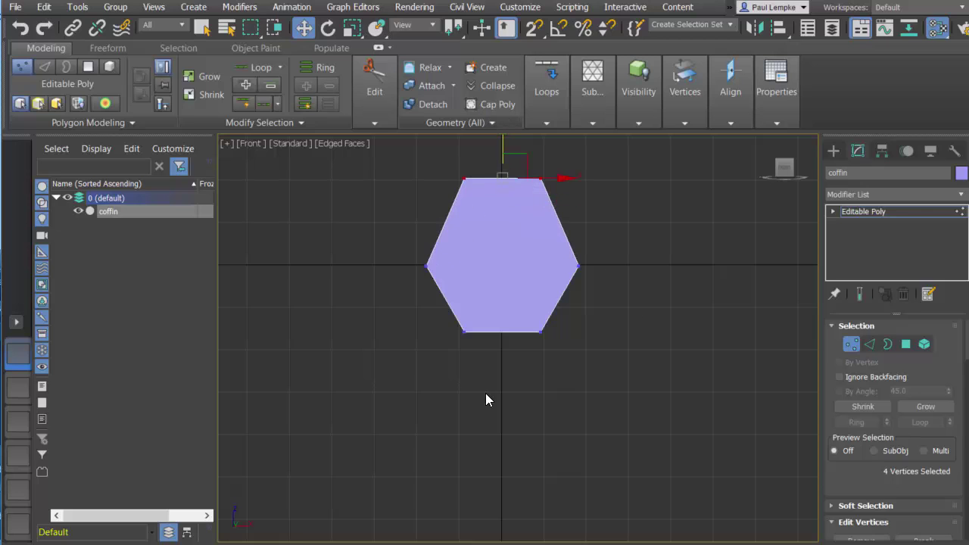
{"action": "left_click_drag", "start_coordinate": [564, 318], "coordinate": [567, 325]}
{"action": "left_click_drag", "start_coordinate": [504, 269], "coordinate": [485, 457]}
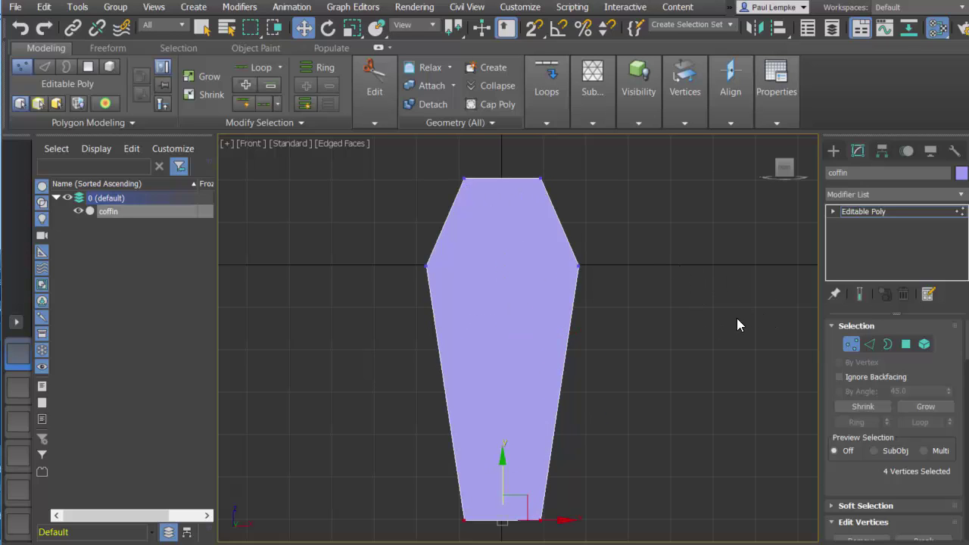
Select the coffin's front polygon and inset it by an amount of 2.
{"action": "left_click", "coordinate": [906, 345]}
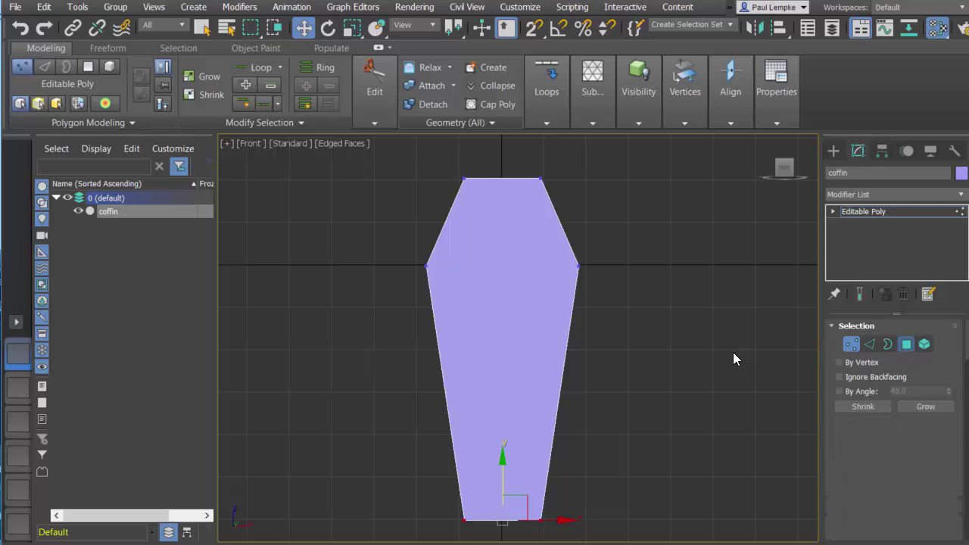
{"action": "left_click", "coordinate": [505, 302]}
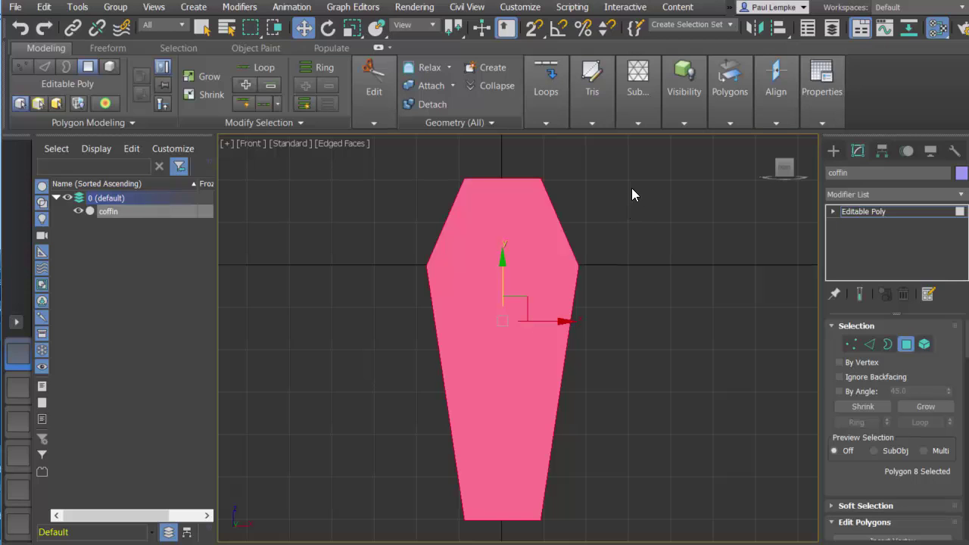
{"action": "left_click", "coordinate": [722, 121]}
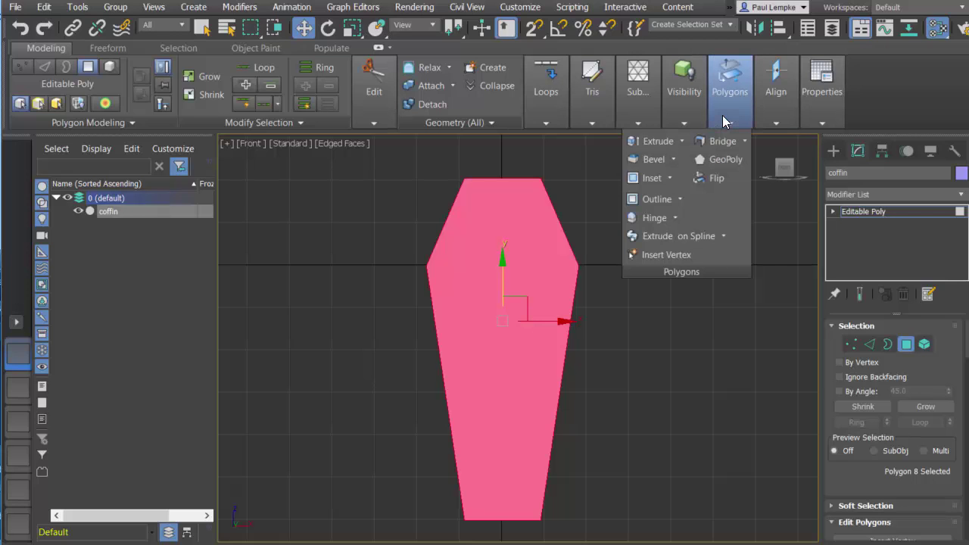
{"action": "left_click", "coordinate": [668, 177]}
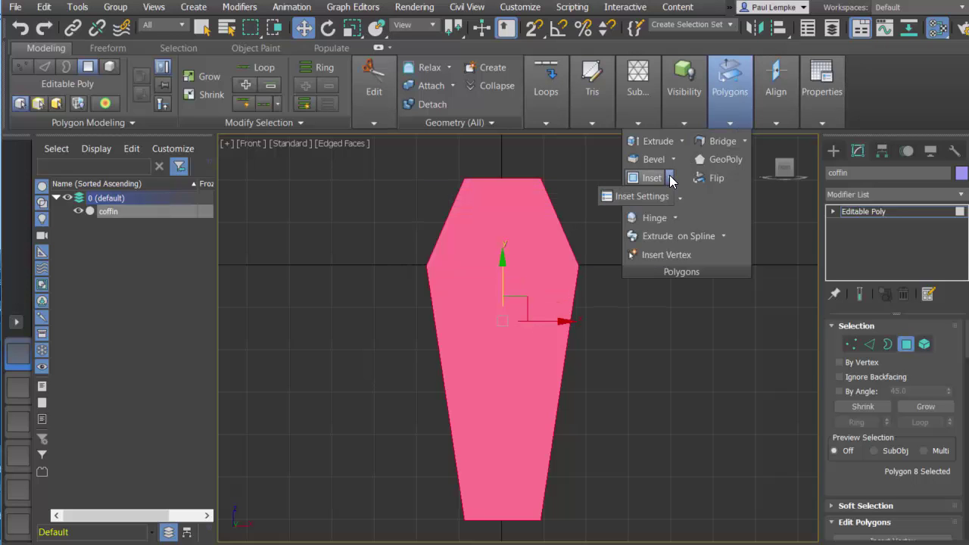
{"action": "left_click", "coordinate": [641, 195]}
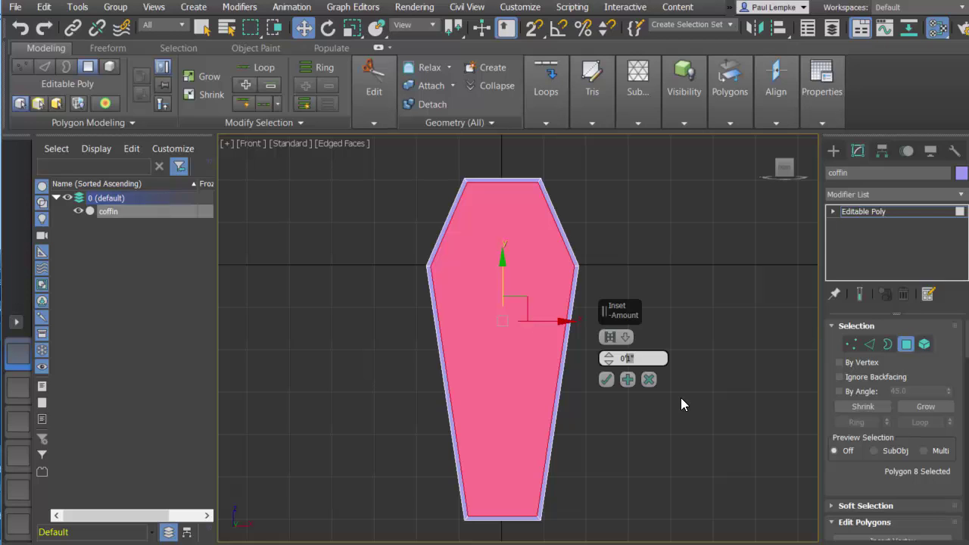
{"action": "type", "text": "2"}
{"action": "left_click", "coordinate": [606, 379]}
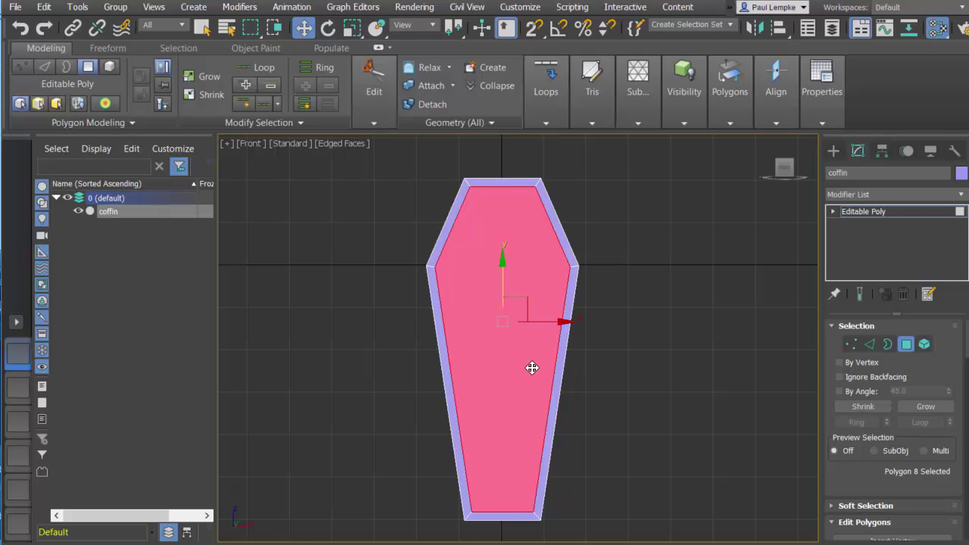
{"action": "mouse_move", "coordinate": [556, 362]}
{"action": "middle_mouse_down", "text": "alt"}
{"action": "mouse_move", "coordinate": [498, 388]}
{"action": "mouse_move", "coordinate": [386, 368]}
{"action": "mouse_move", "coordinate": [475, 395]}
{"action": "mouse_move", "coordinate": [551, 371]}
{"action": "mouse_move", "coordinate": [562, 345]}
{"action": "middle_mouse_up", "text": "alt"}
{"action": "key", "text": "f"}
Select the coffin's six rim polygons around the inset panel.
{"action": "left_click", "coordinate": [437, 241]}
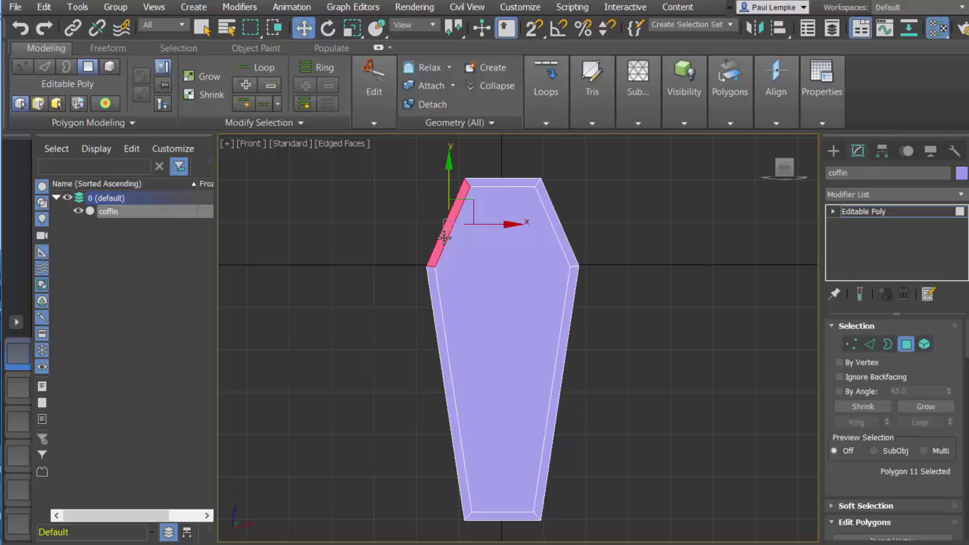
{"action": "left_click", "coordinate": [528, 182], "text": "ctrl"}
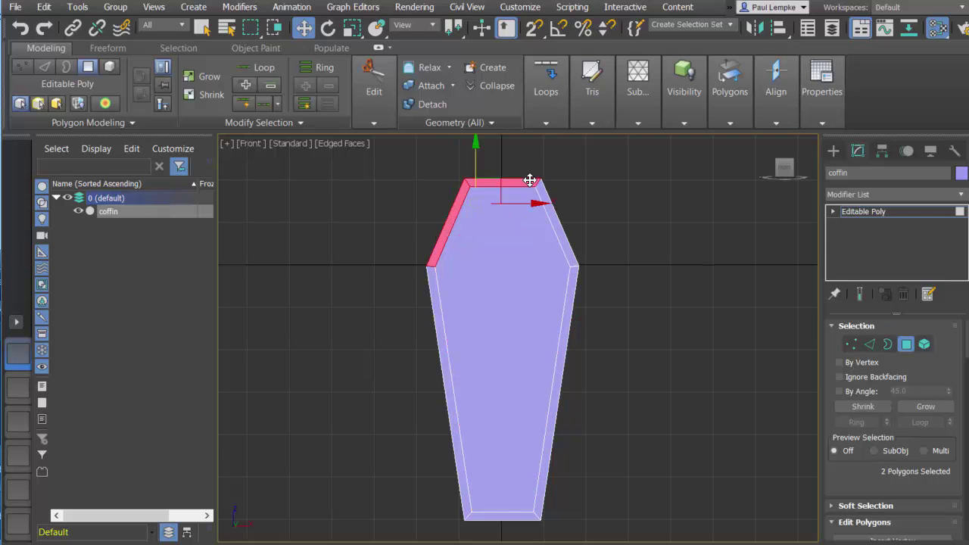
{"action": "left_click", "coordinate": [552, 218], "text": "ctrl"}
{"action": "left_click", "coordinate": [564, 325], "text": "ctrl"}
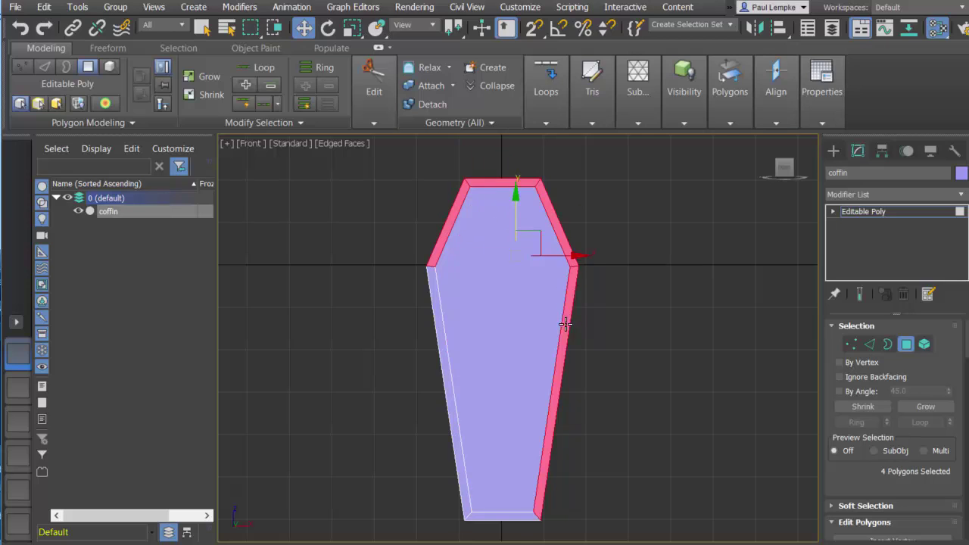
{"action": "left_click", "coordinate": [509, 517], "text": "ctrl"}
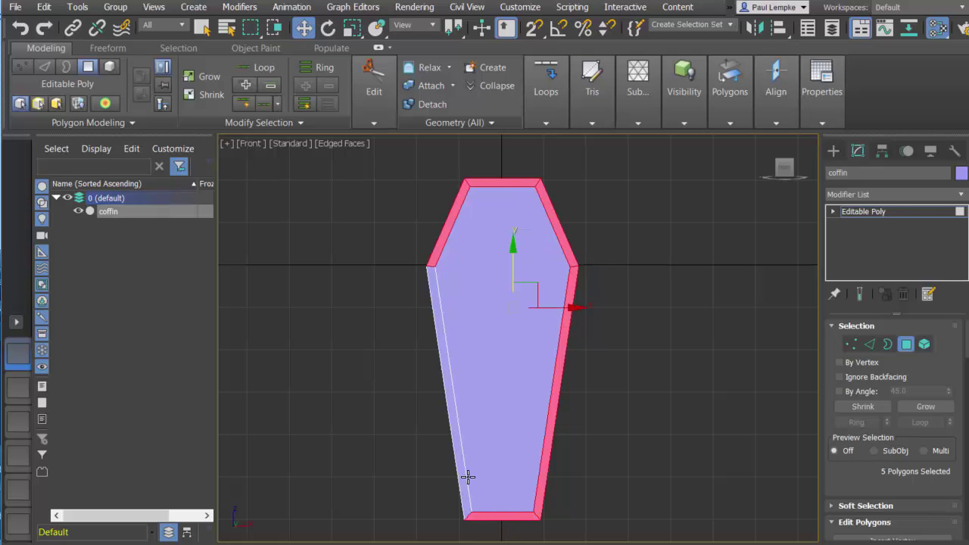
{"action": "left_click", "coordinate": [464, 474], "text": "ctrl"}
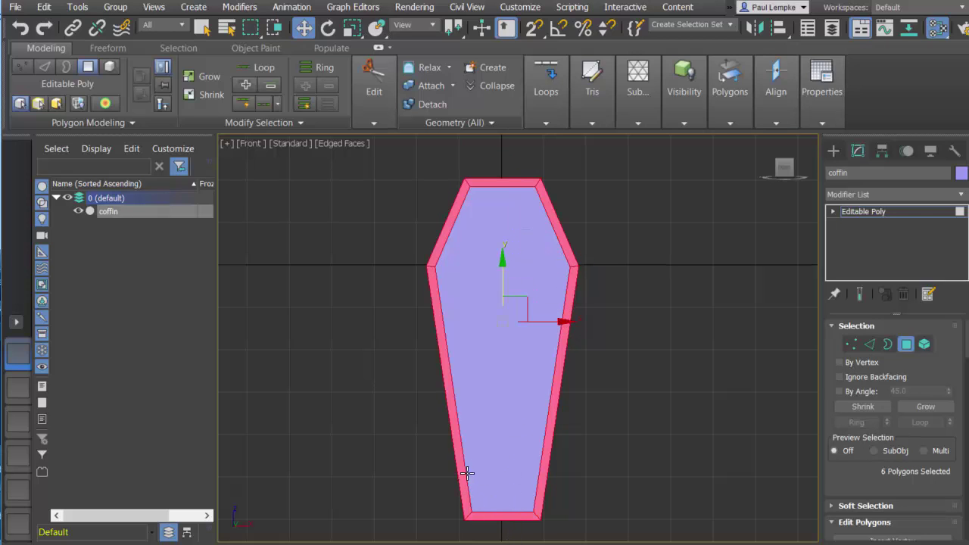
Extrude the selected rim polygons 1'0" deep and orbit to check the walls.
{"action": "left_click", "coordinate": [728, 122]}
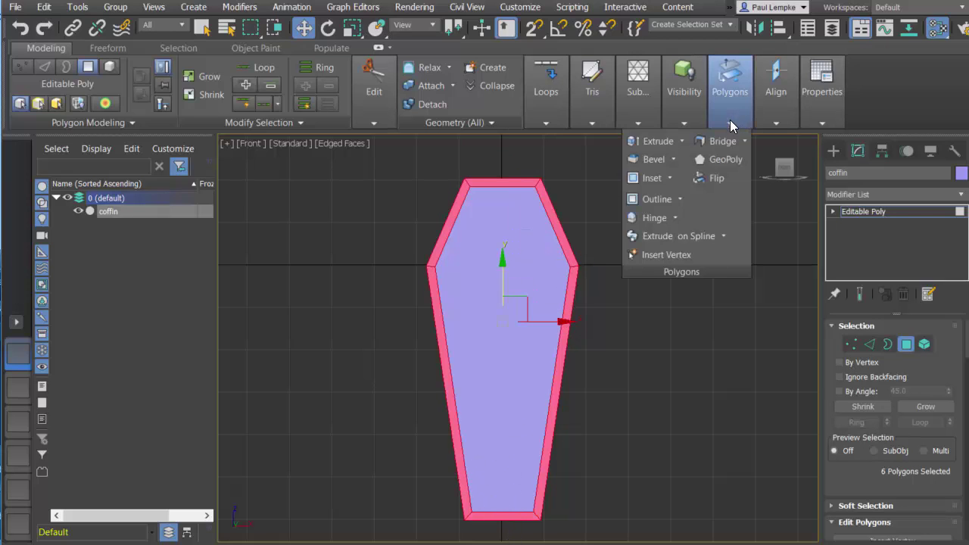
{"action": "left_click", "coordinate": [681, 143]}
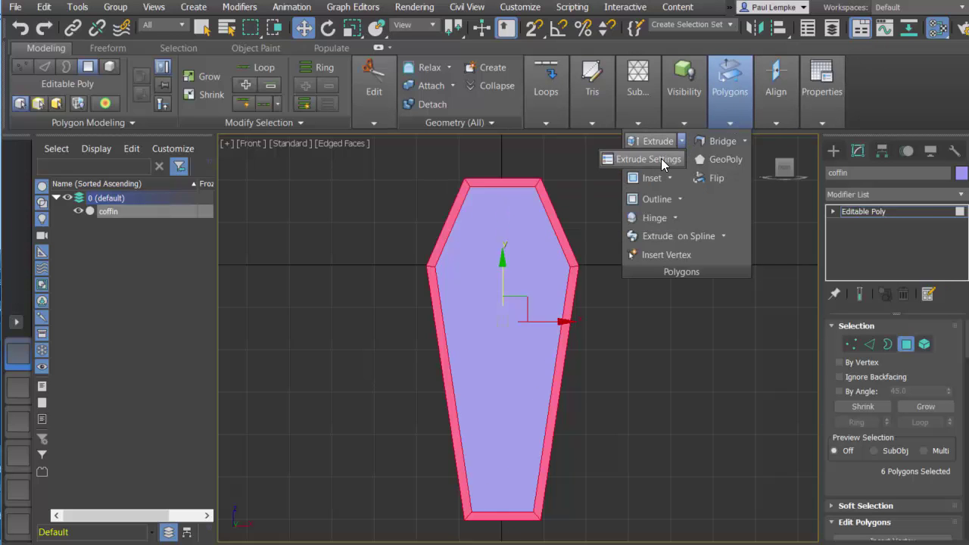
{"action": "left_click", "coordinate": [669, 177]}
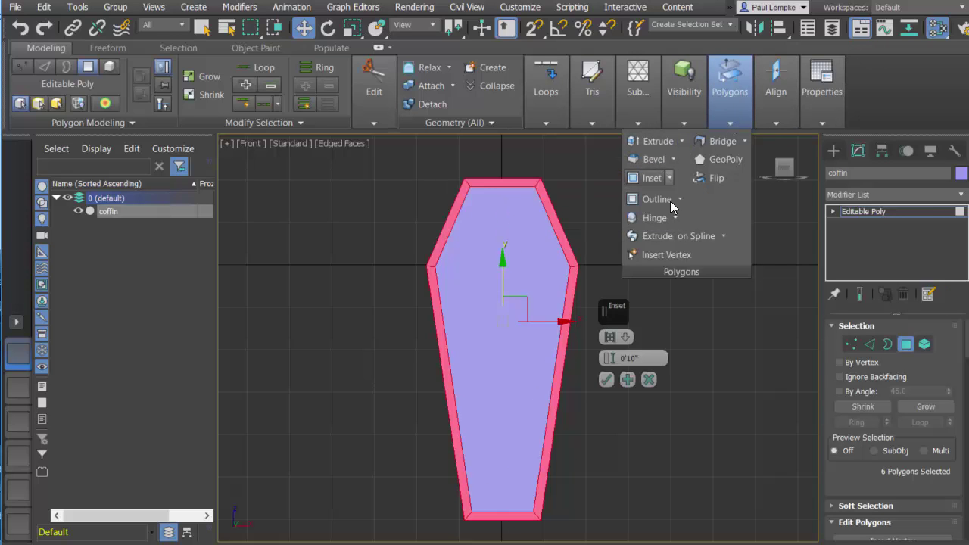
{"action": "left_click", "coordinate": [648, 358]}
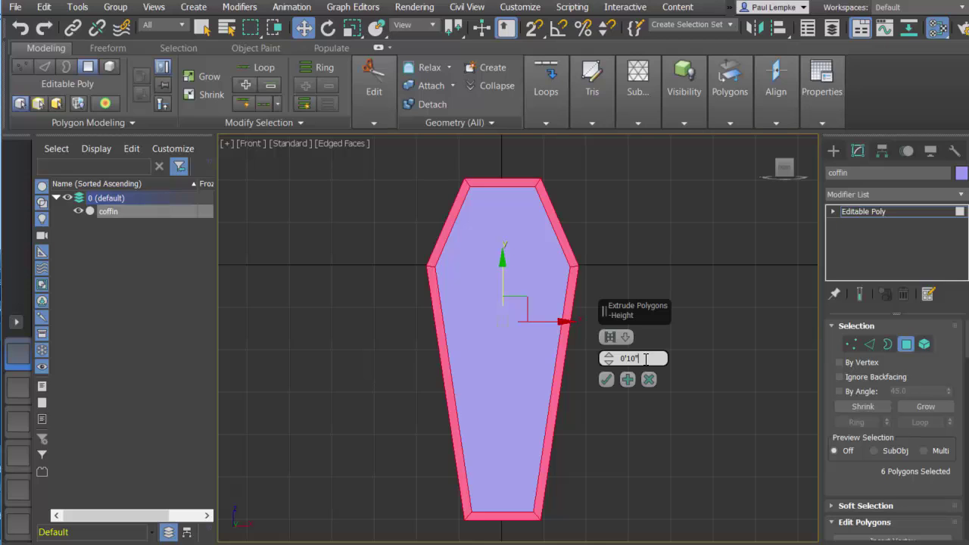
{"action": "key", "text": "BackSpace"}
{"action": "key", "text": "BackSpace"}
{"action": "key", "text": "BackSpace"}
{"action": "key", "text": "BackSpace"}
{"action": "mouse_move", "coordinate": [496, 398]}
{"action": "middle_mouse_down", "text": "alt"}
{"action": "mouse_move", "coordinate": [365, 420]}
{"action": "mouse_move", "coordinate": [402, 432]}
{"action": "mouse_move", "coordinate": [502, 320]}
{"action": "mouse_move", "coordinate": [480, 406]}
{"action": "mouse_move", "coordinate": [426, 415]}
{"action": "mouse_move", "coordinate": [426, 407]}
{"action": "mouse_move", "coordinate": [426, 426]}
{"action": "middle_mouse_up", "text": "alt"}
{"action": "left_click", "coordinate": [605, 379]}
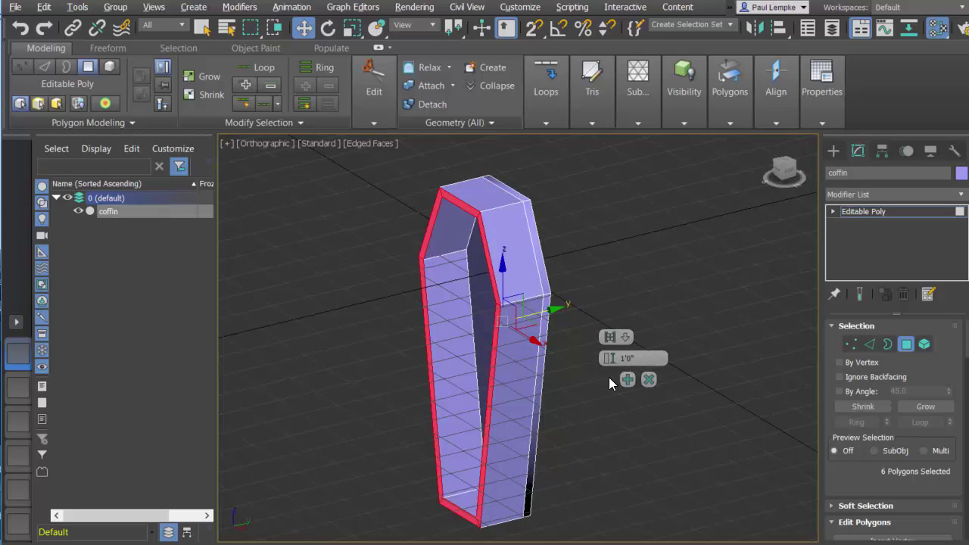
{"action": "mouse_move", "coordinate": [504, 401]}
{"action": "middle_mouse_down", "text": "alt"}
{"action": "mouse_move", "coordinate": [502, 372]}
{"action": "mouse_move", "coordinate": [489, 409]}
{"action": "mouse_move", "coordinate": [495, 374]}
{"action": "middle_mouse_up", "text": "alt"}
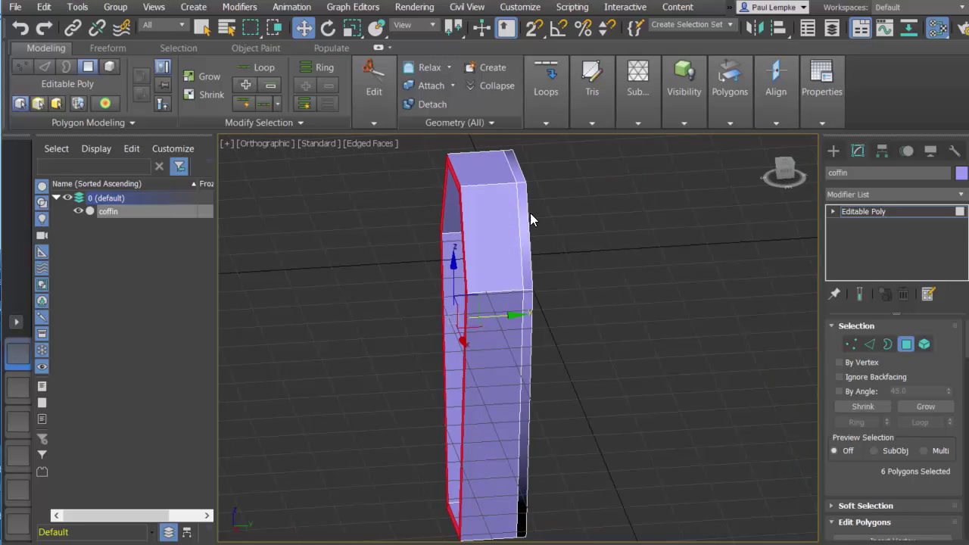
Remove three unwanted edges from the coffin's right side wall.
{"action": "left_click", "coordinate": [868, 345]}
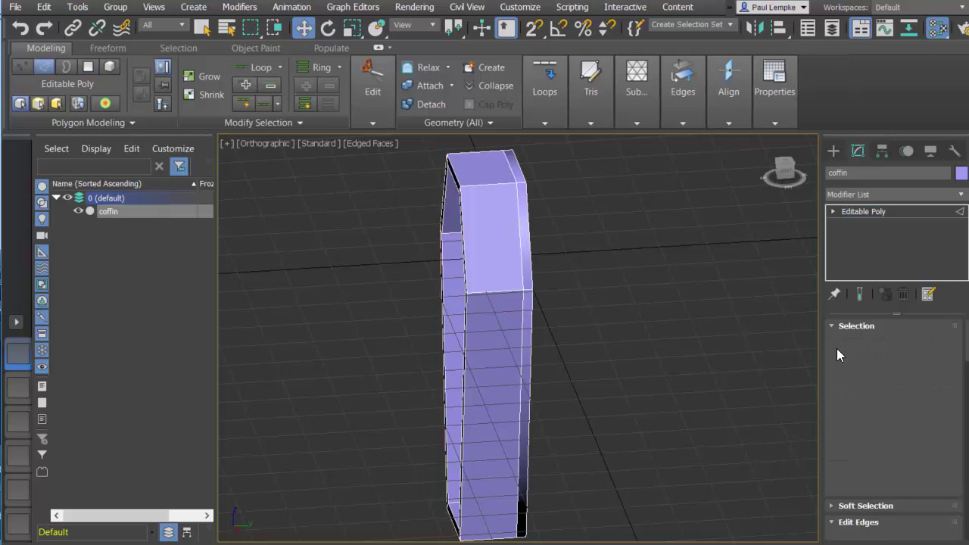
{"action": "left_click", "coordinate": [521, 265]}
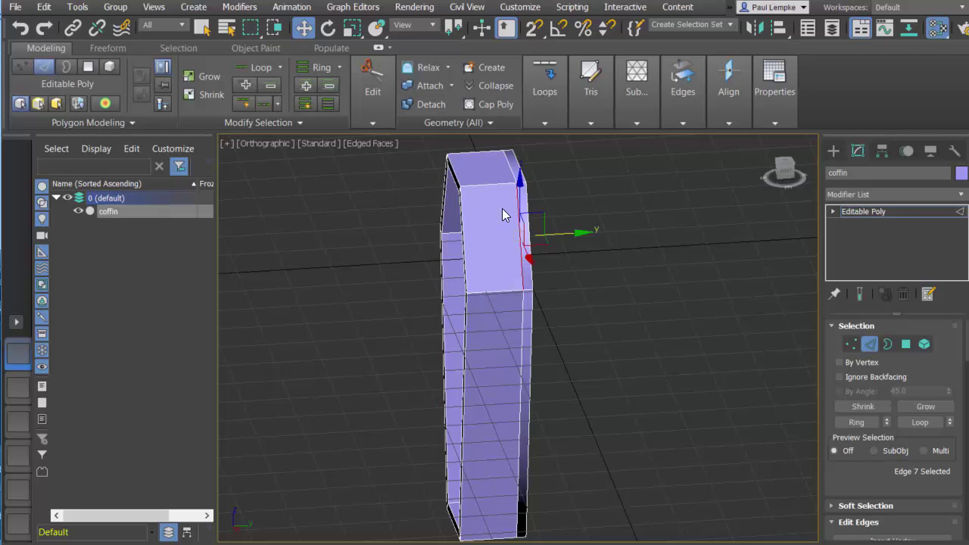
{"action": "left_click", "coordinate": [511, 170], "text": "ctrl"}
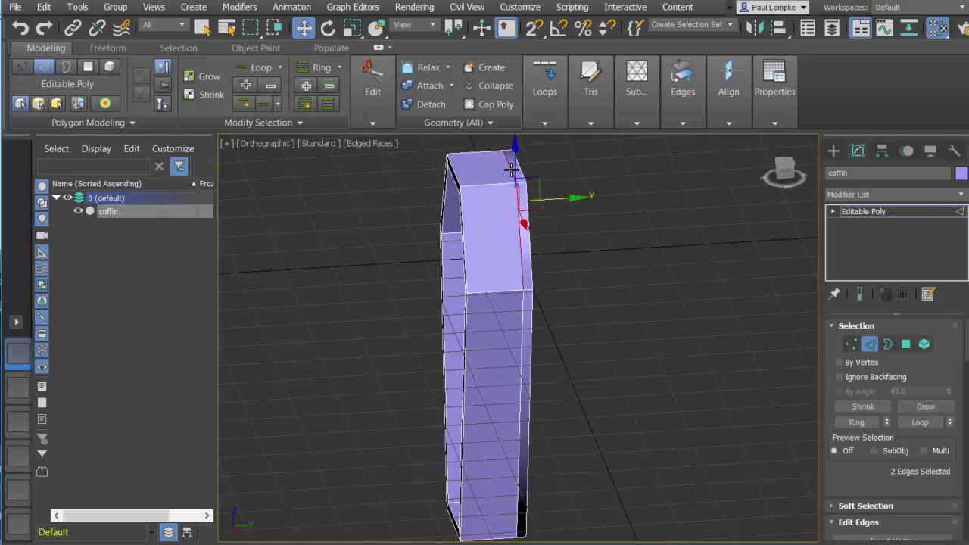
{"action": "left_click", "coordinate": [521, 326], "text": "ctrl"}
{"action": "left_click", "coordinate": [672, 119]}
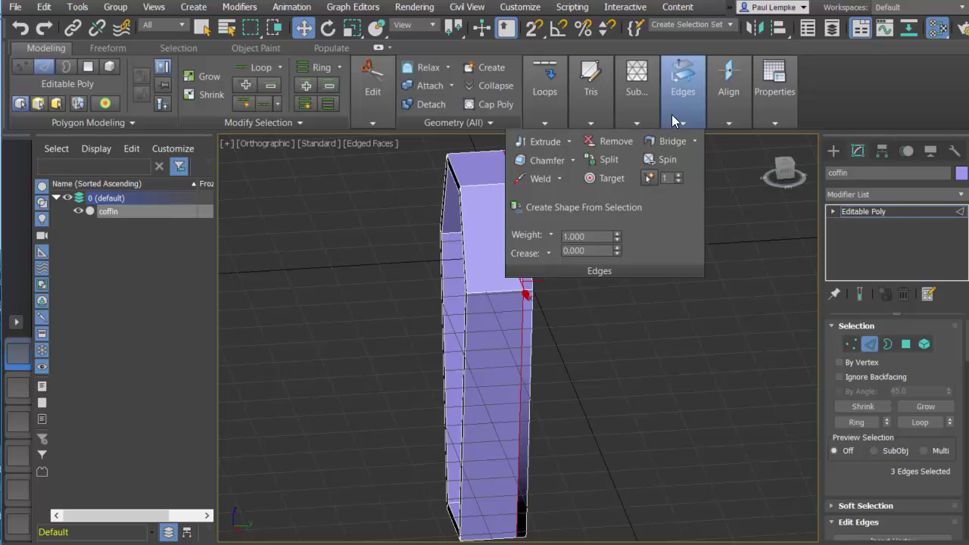
{"action": "left_click", "coordinate": [613, 142]}
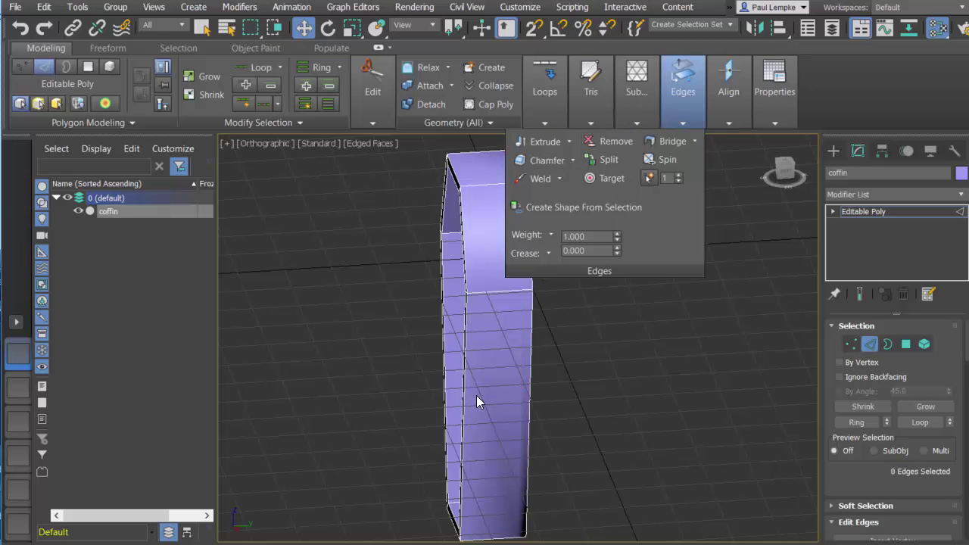
Remove the three matching edges from the opposite side wall and return to Front view.
{"action": "mouse_move", "coordinate": [487, 409]}
{"action": "middle_mouse_down", "text": "alt"}
{"action": "mouse_move", "coordinate": [577, 386]}
{"action": "mouse_move", "coordinate": [586, 351]}
{"action": "mouse_move", "coordinate": [647, 396]}
{"action": "mouse_move", "coordinate": [655, 336]}
{"action": "mouse_move", "coordinate": [670, 339]}
{"action": "middle_mouse_up", "text": "alt"}
{"action": "left_click", "coordinate": [438, 213]}
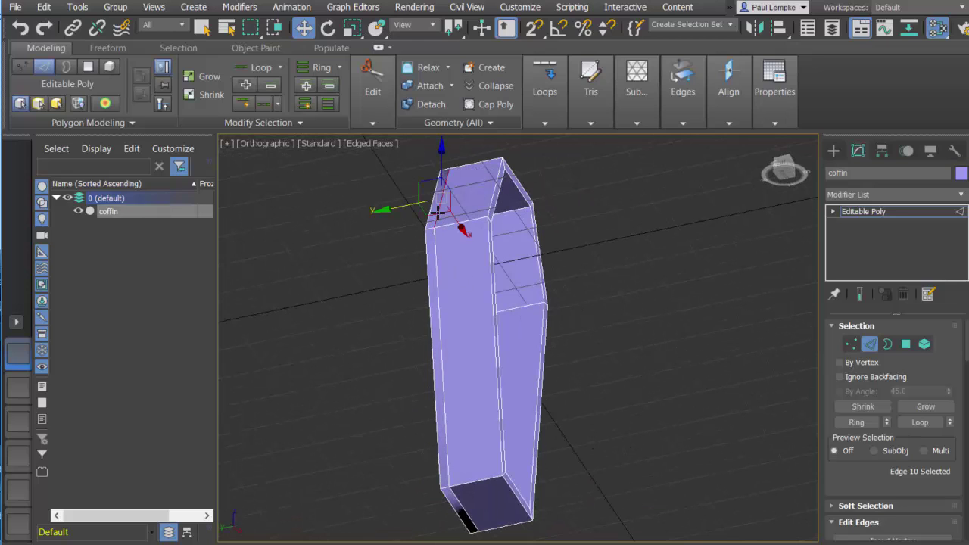
{"action": "left_click", "coordinate": [439, 307], "text": "ctrl"}
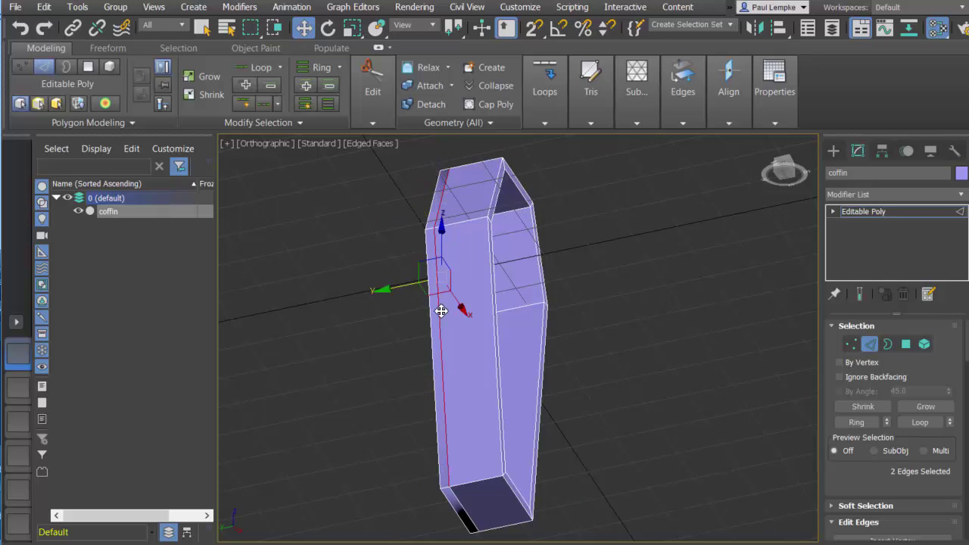
{"action": "left_click", "coordinate": [456, 497], "text": "ctrl"}
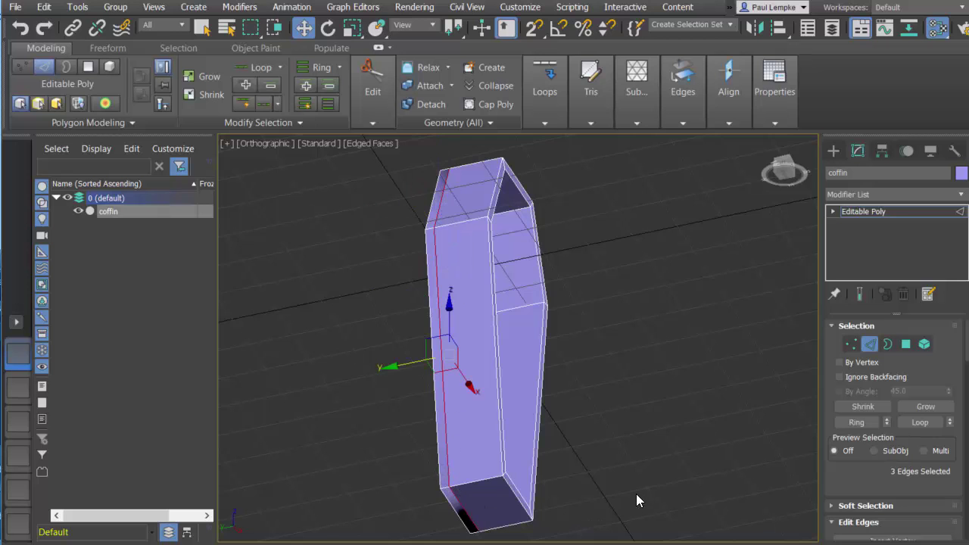
{"action": "middle_click_drag", "start_coordinate": [636, 494], "coordinate": [681, 303], "text": "alt"}
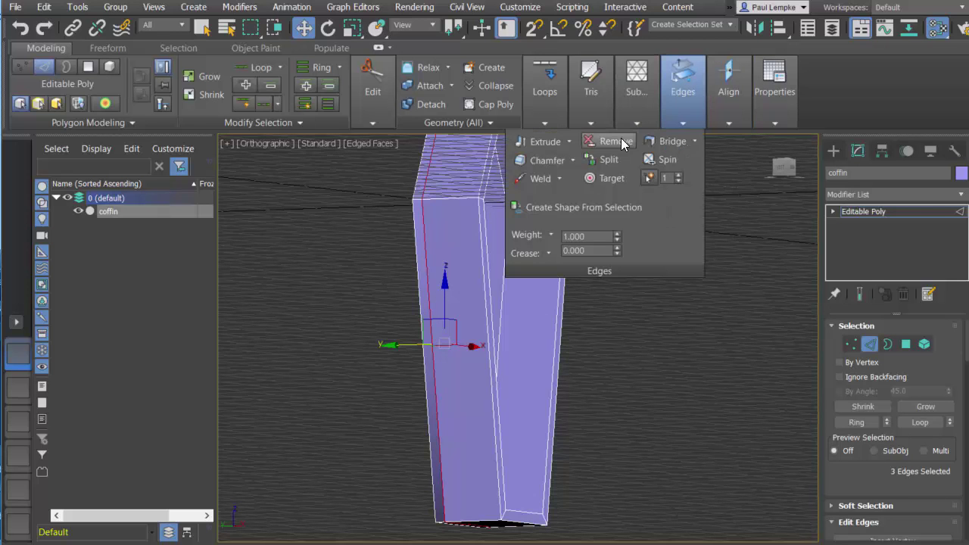
{"action": "left_click", "coordinate": [620, 140]}
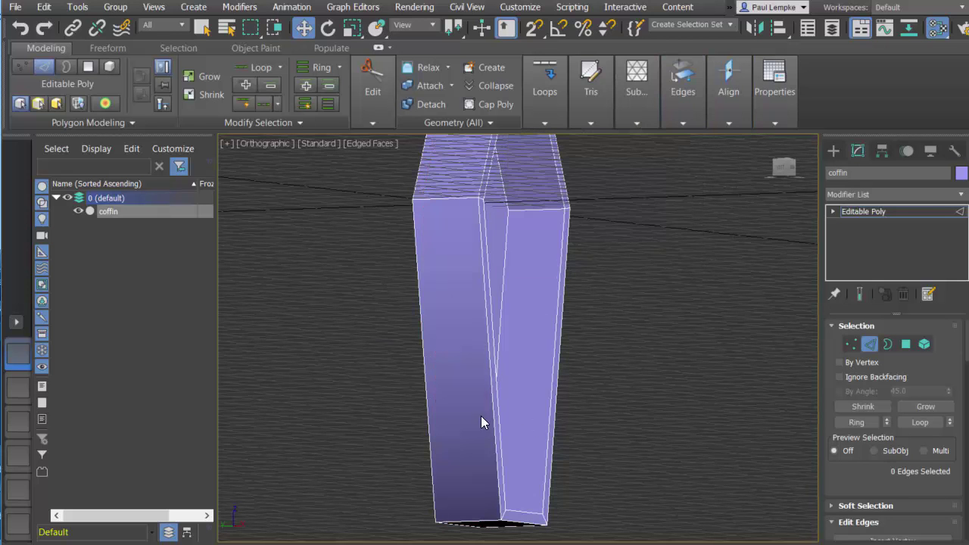
{"action": "mouse_move", "coordinate": [481, 415]}
{"action": "middle_mouse_down", "text": "alt"}
{"action": "mouse_move", "coordinate": [417, 448]}
{"action": "mouse_move", "coordinate": [397, 485]}
{"action": "mouse_move", "coordinate": [514, 431]}
{"action": "mouse_move", "coordinate": [534, 354]}
{"action": "mouse_move", "coordinate": [525, 326]}
{"action": "mouse_move", "coordinate": [447, 341]}
{"action": "middle_mouse_up", "text": "alt"}
{"action": "key", "text": "f"}
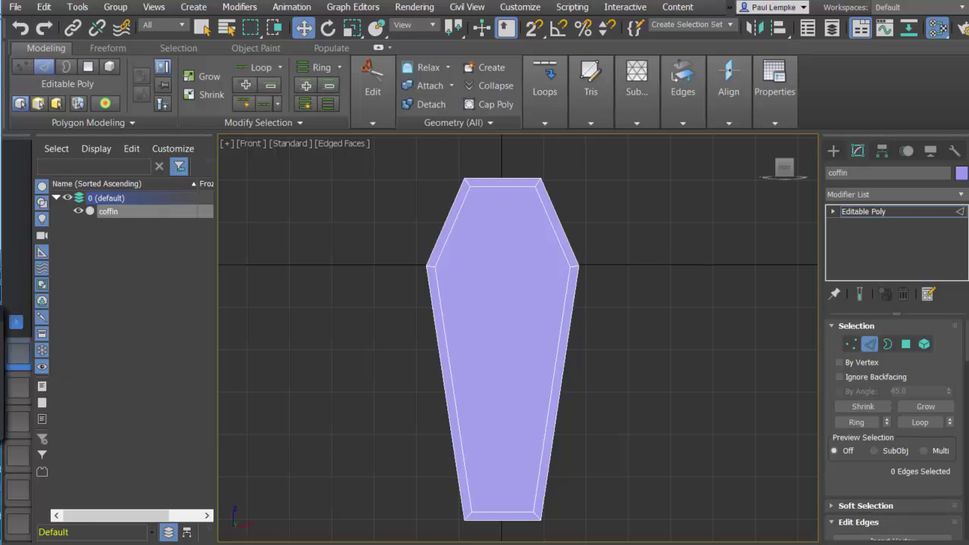
Restore the four-viewport layout with Alt+W and zoom in on the coffin.
{"action": "key", "text": "alt+w"}
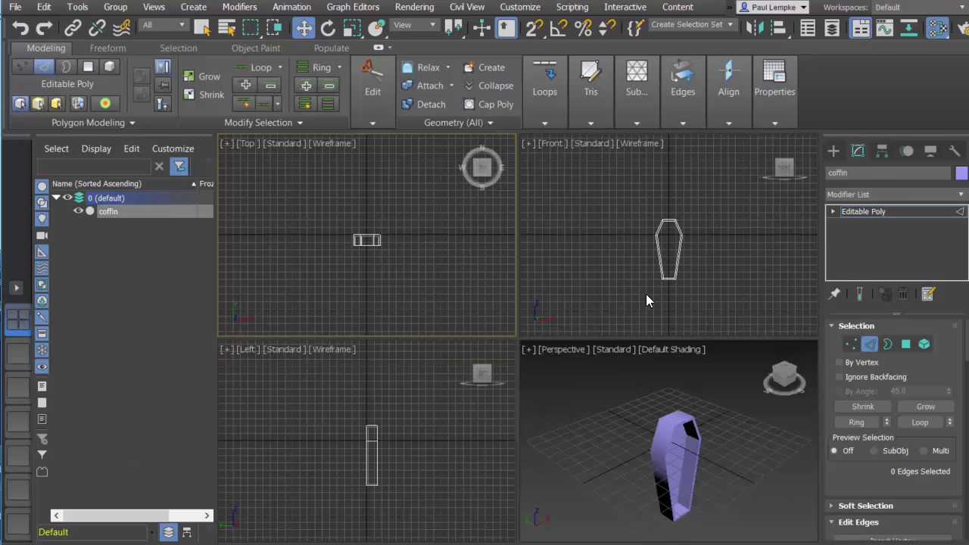
{"action": "scroll", "coordinate": [661, 255], "scroll_direction": "up", "scroll_amount": 5}
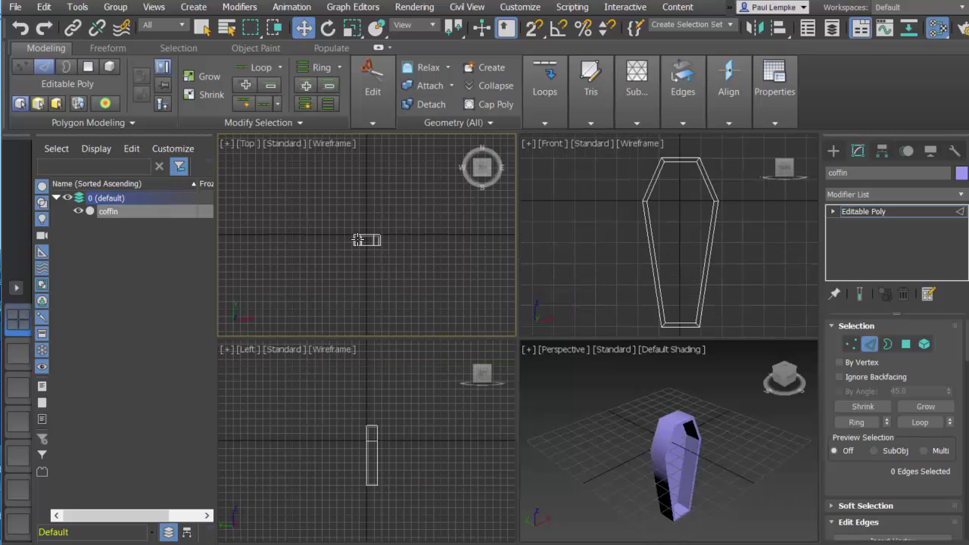
{"action": "scroll", "coordinate": [358, 239], "scroll_direction": "up", "scroll_amount": 3}
{"action": "scroll", "coordinate": [357, 239], "scroll_direction": "up", "scroll_amount": 3}
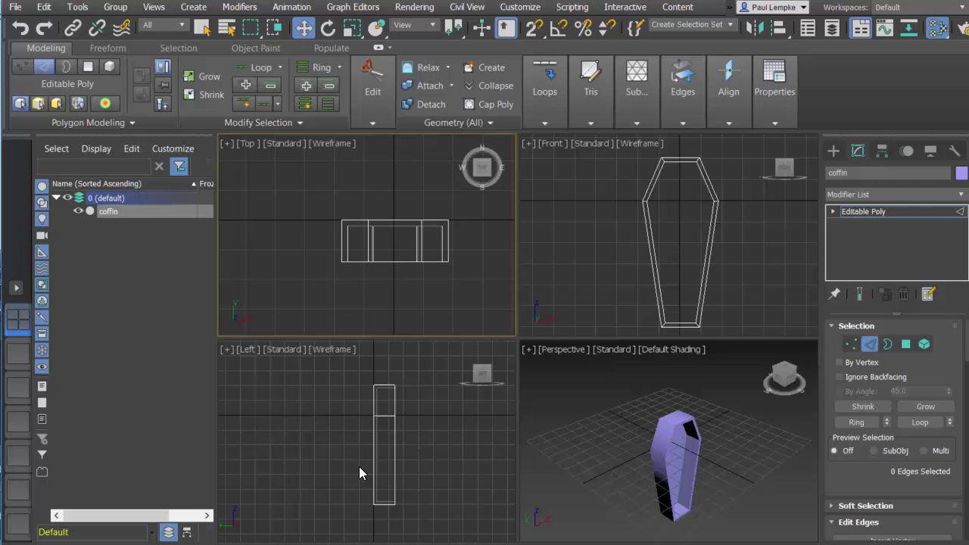
{"action": "scroll", "coordinate": [359, 466], "scroll_direction": "up", "scroll_amount": 5}
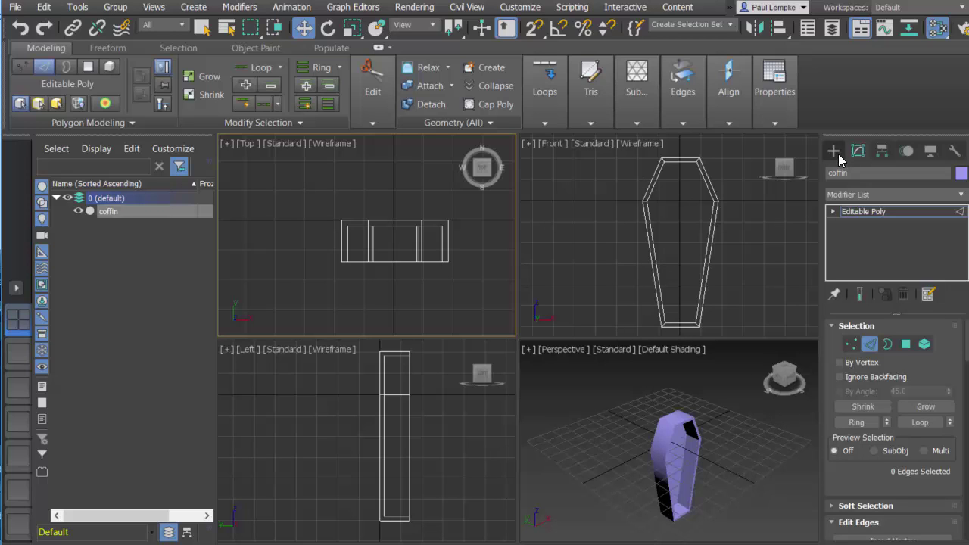
Draw a thin box across the coffin's interior in the Top viewport.
{"action": "left_click", "coordinate": [869, 345]}
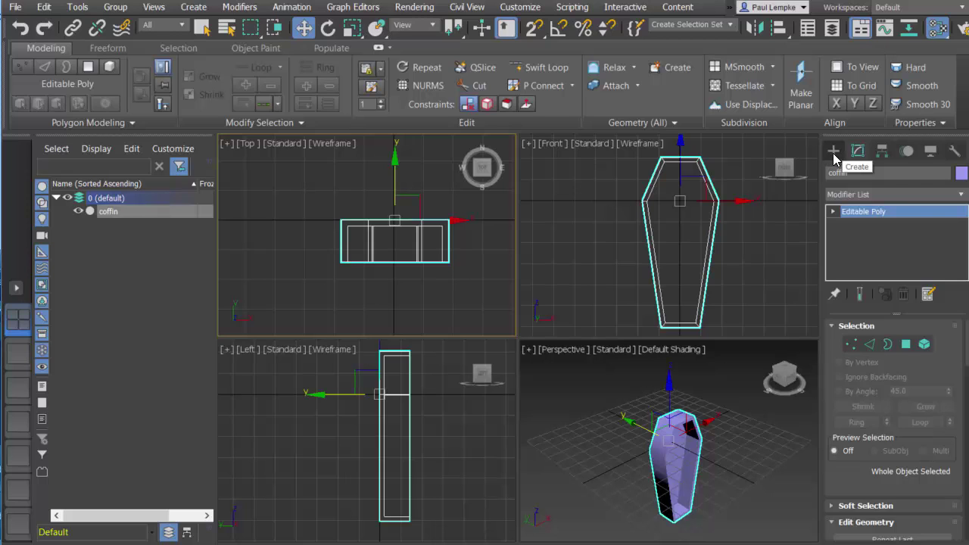
{"action": "left_click", "coordinate": [832, 151]}
{"action": "left_click", "coordinate": [872, 237]}
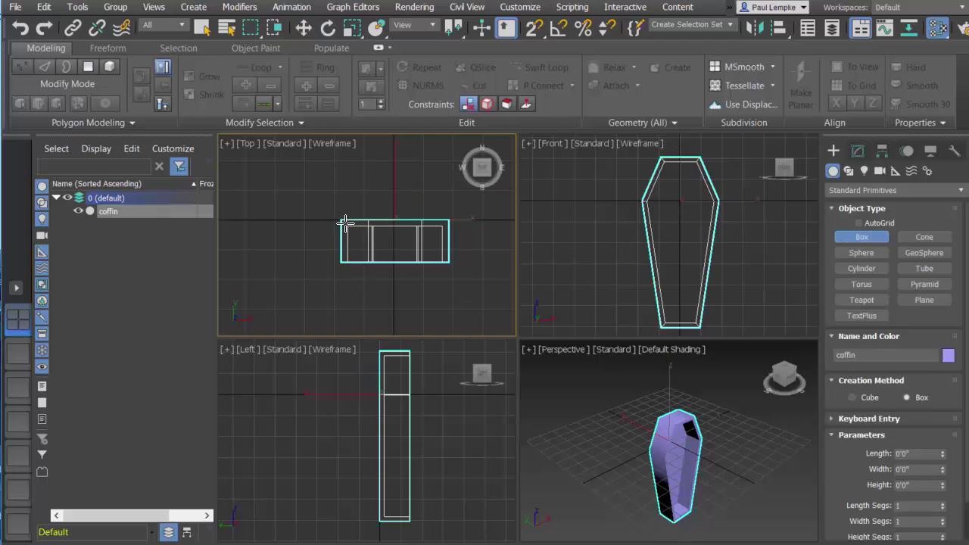
{"action": "left_click_drag", "start_coordinate": [344, 224], "coordinate": [447, 262]}
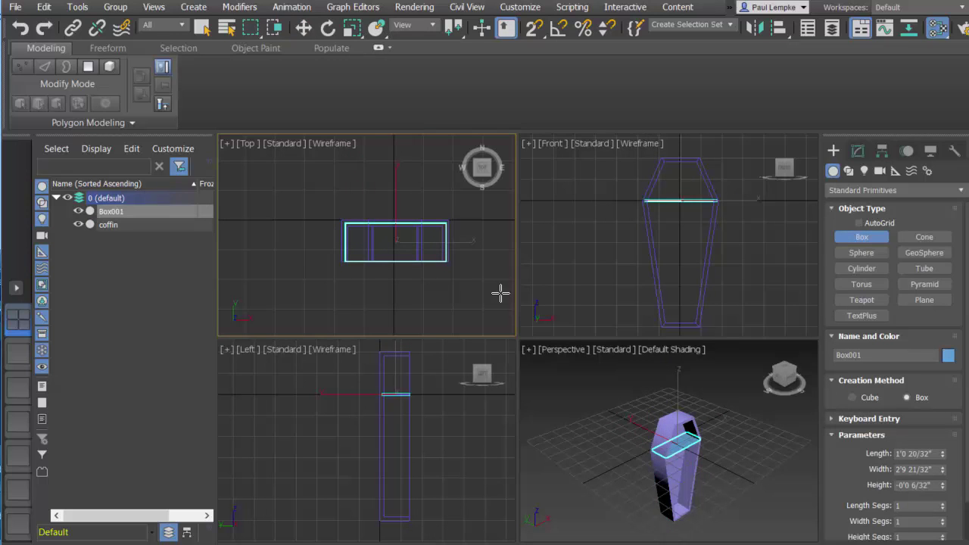
{"action": "left_click", "coordinate": [469, 256]}
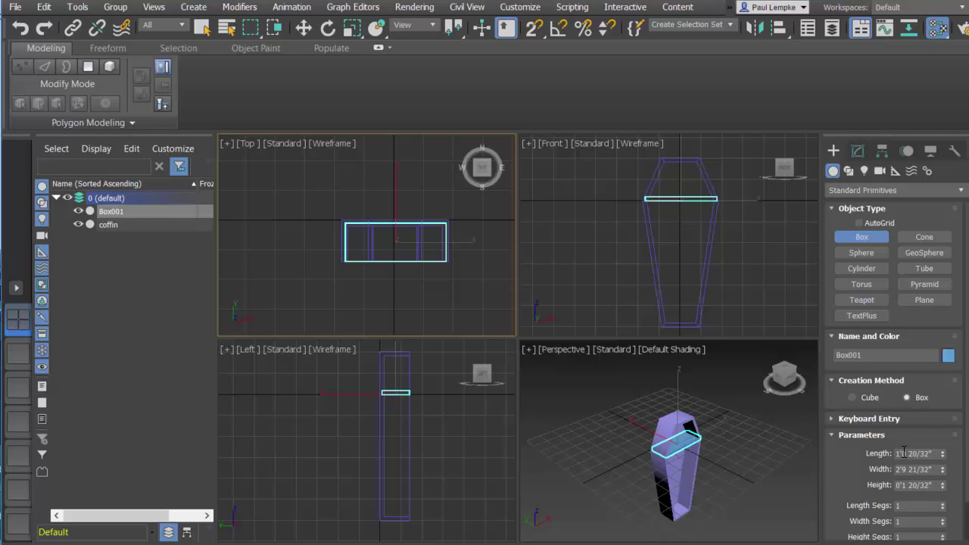
Set the Box001 shelf height to 1".
{"action": "double_click", "coordinate": [936, 486]}
{"action": "type", "text": "1"}
{"action": "key", "text": "Tab"}
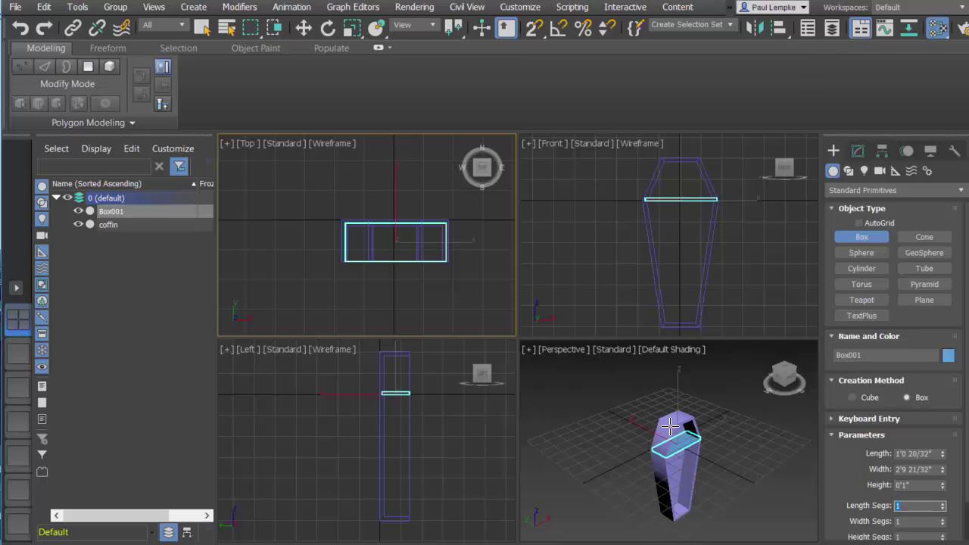
Zoom and pan the Perspective and Front views to inspect where the shelf meets the coffin walls.
{"action": "left_click", "coordinate": [683, 482]}
{"action": "scroll", "coordinate": [684, 483], "scroll_direction": "up", "scroll_amount": 5}
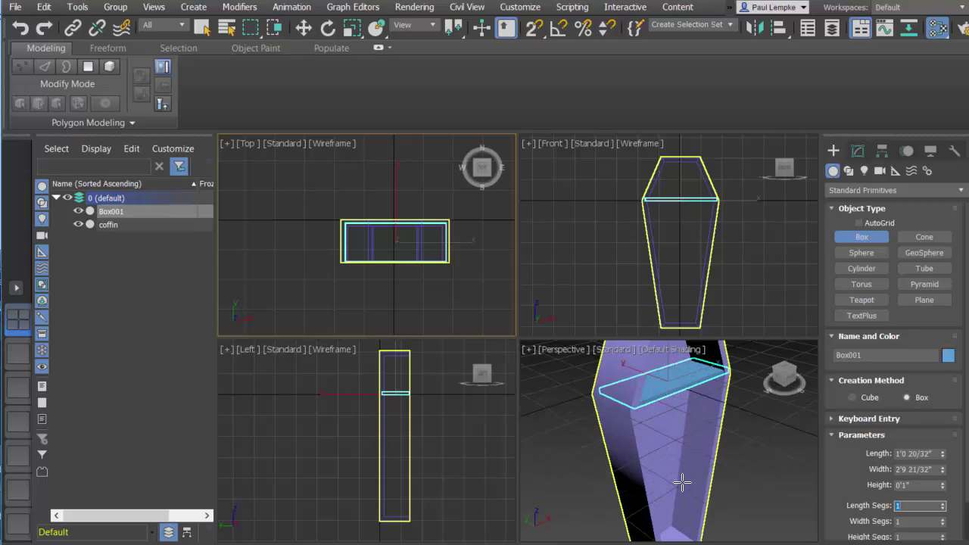
{"action": "middle_click_drag", "start_coordinate": [658, 434], "coordinate": [595, 411], "text": "alt"}
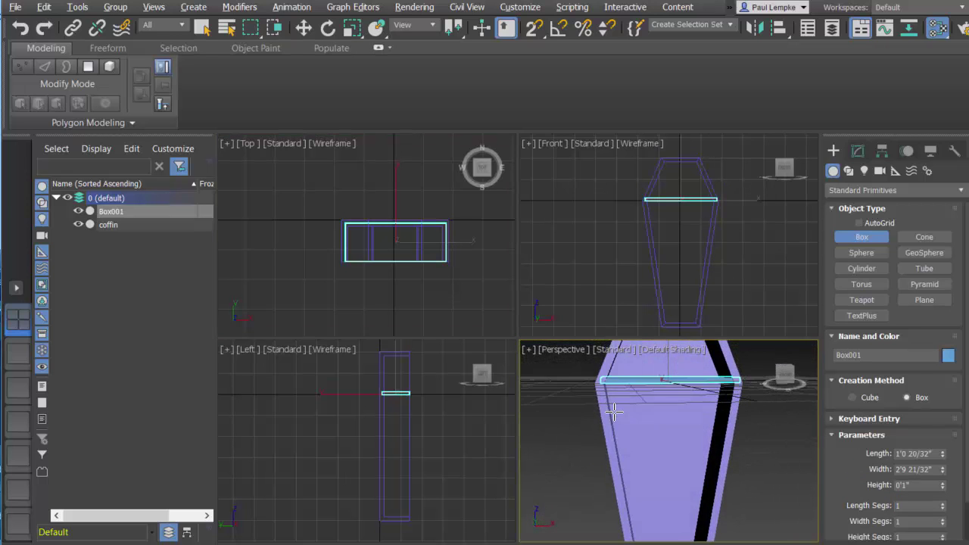
{"action": "scroll", "coordinate": [681, 198], "scroll_direction": "up", "scroll_amount": 4}
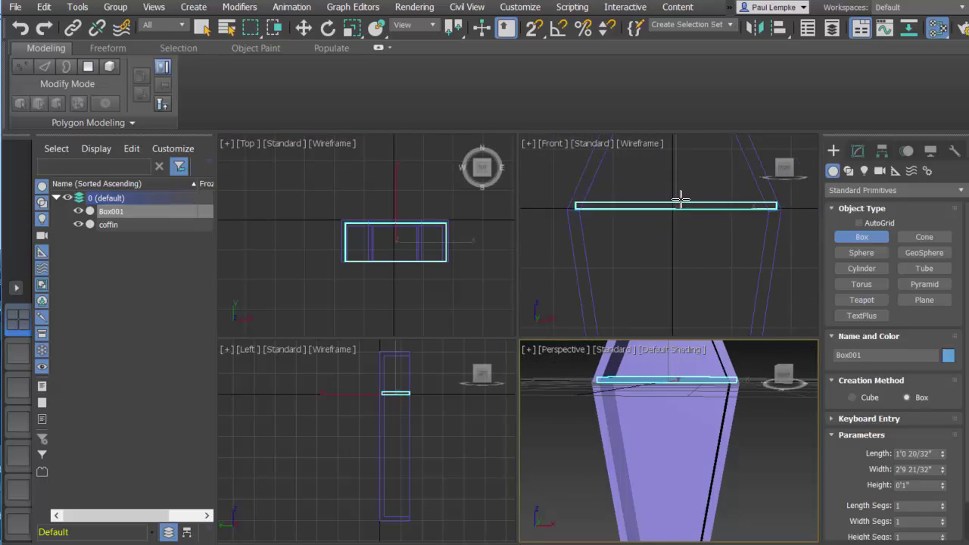
{"action": "scroll", "coordinate": [685, 205], "scroll_direction": "up", "scroll_amount": 2}
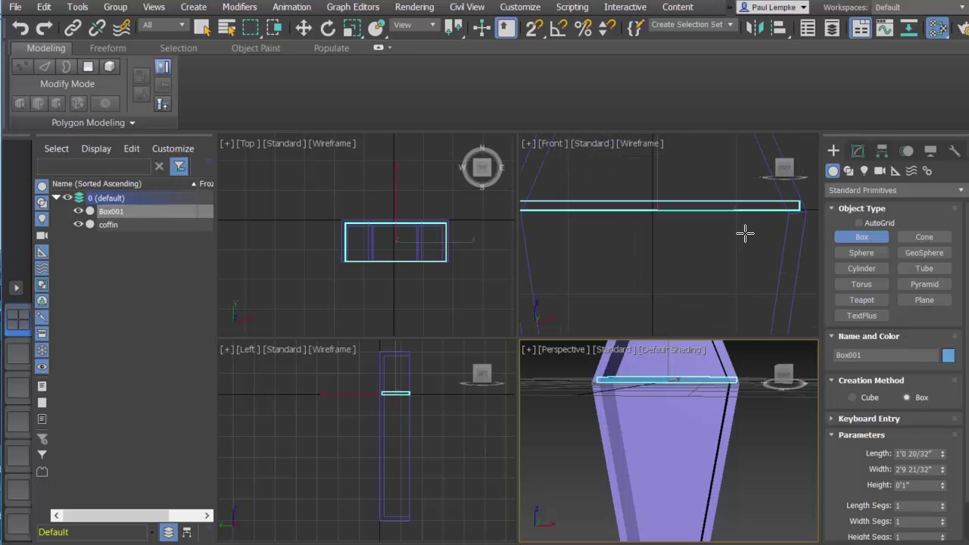
{"action": "mouse_move", "coordinate": [774, 231]}
{"action": "middle_mouse_down", "text": "alt"}
{"action": "mouse_move", "coordinate": [698, 241]}
{"action": "mouse_move", "coordinate": [718, 240]}
{"action": "mouse_move", "coordinate": [692, 270]}
{"action": "middle_mouse_up", "text": "alt"}
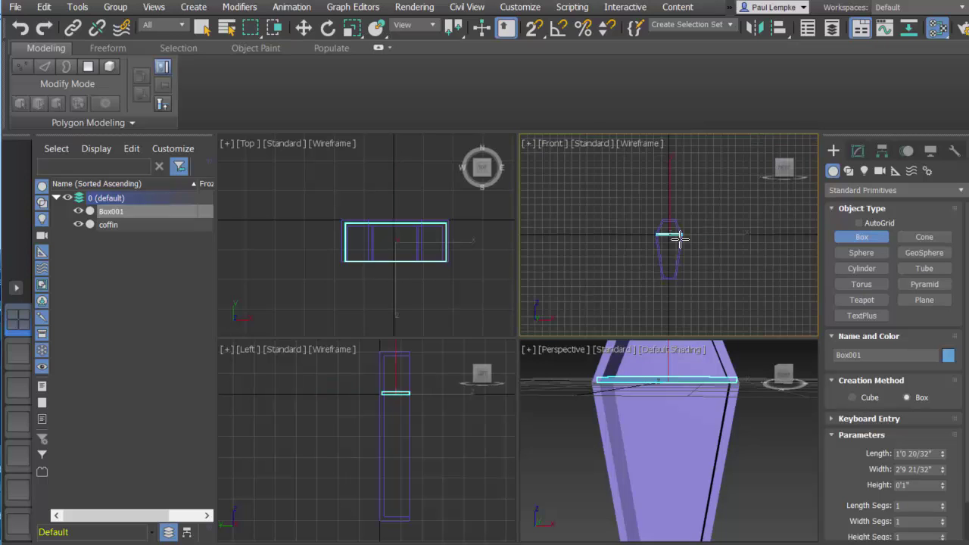
{"action": "key", "text": "f"}
{"action": "scroll", "coordinate": [679, 216], "scroll_direction": "up", "scroll_amount": 2}
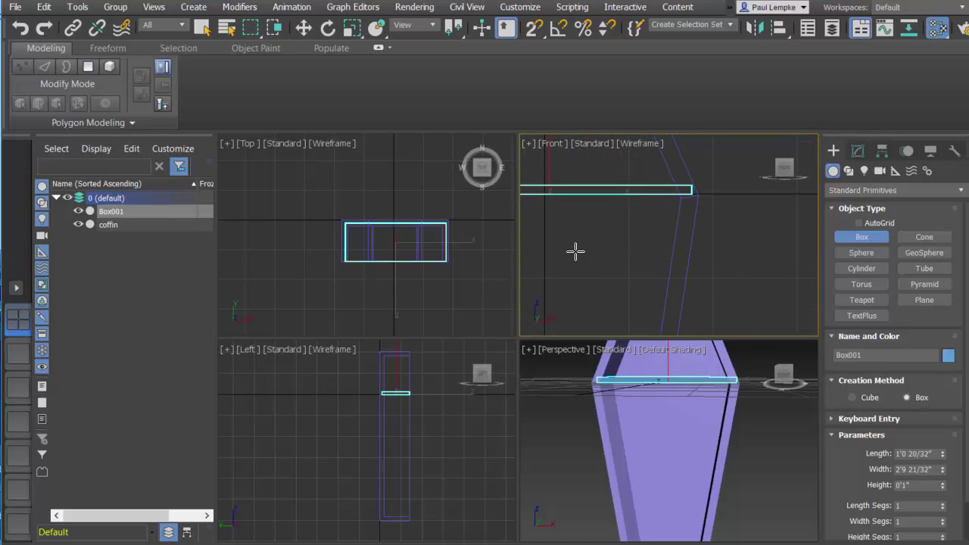
{"action": "mouse_move", "coordinate": [573, 252]}
{"action": "middle_mouse_down"}
{"action": "mouse_move", "coordinate": [753, 262]}
{"action": "mouse_move", "coordinate": [678, 265]}
{"action": "mouse_move", "coordinate": [702, 265]}
{"action": "middle_mouse_up"}
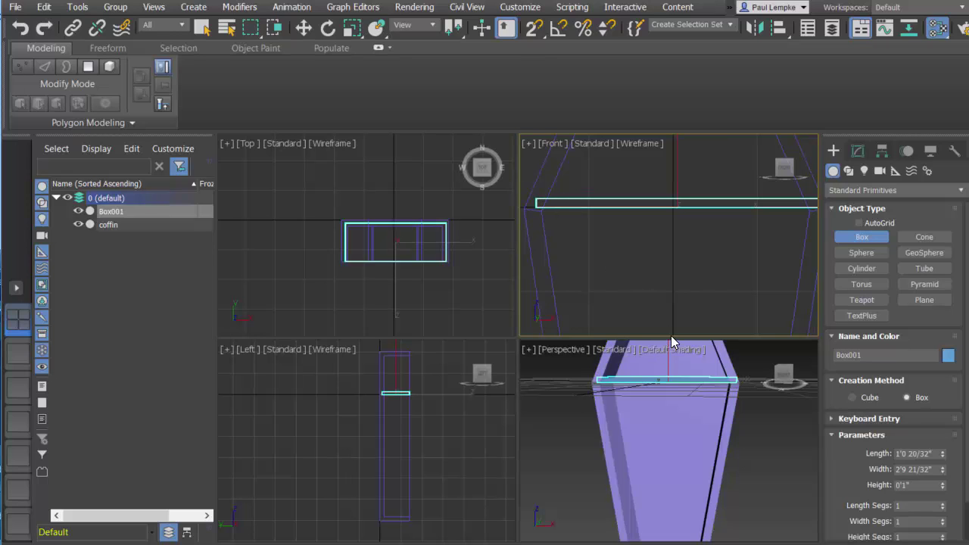
{"action": "scroll", "coordinate": [595, 240], "scroll_direction": "up", "scroll_amount": 2}
{"action": "scroll", "coordinate": [596, 244], "scroll_direction": "down", "scroll_amount": 1}
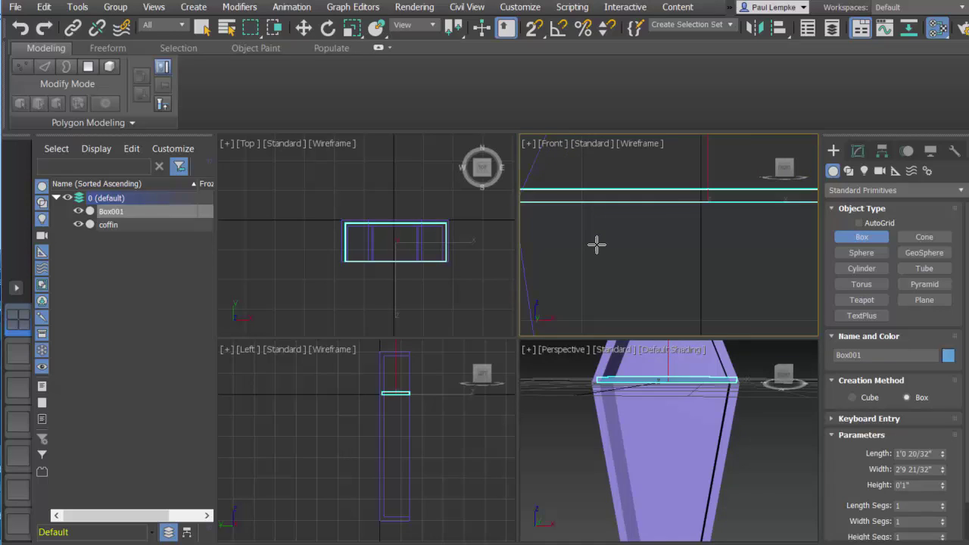
{"action": "scroll", "coordinate": [596, 244], "scroll_direction": "down", "scroll_amount": 2}
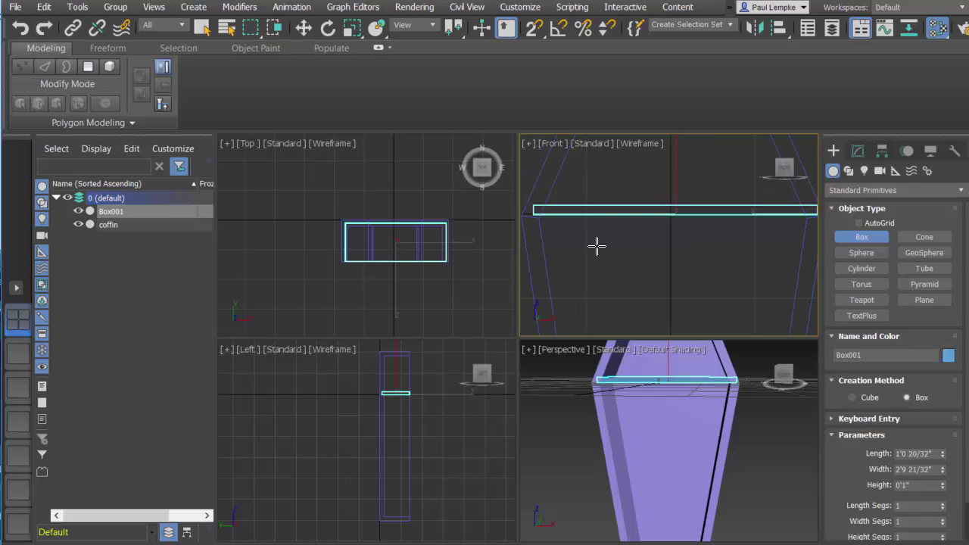
Maximize the front view and convert Box001 to an Editable Poly.
{"action": "key", "text": "alt+w"}
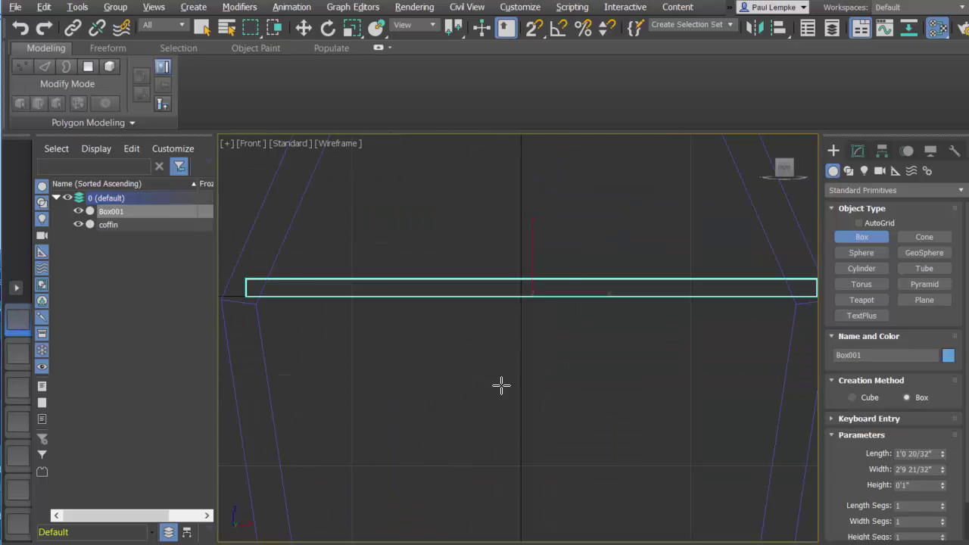
{"action": "middle_click_drag", "start_coordinate": [580, 387], "coordinate": [558, 363]}
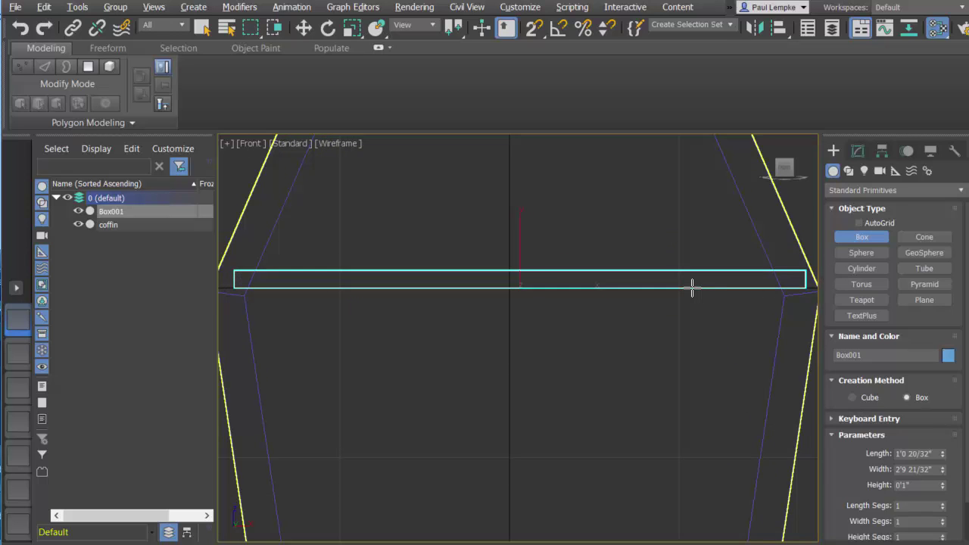
{"action": "key", "text": "w"}
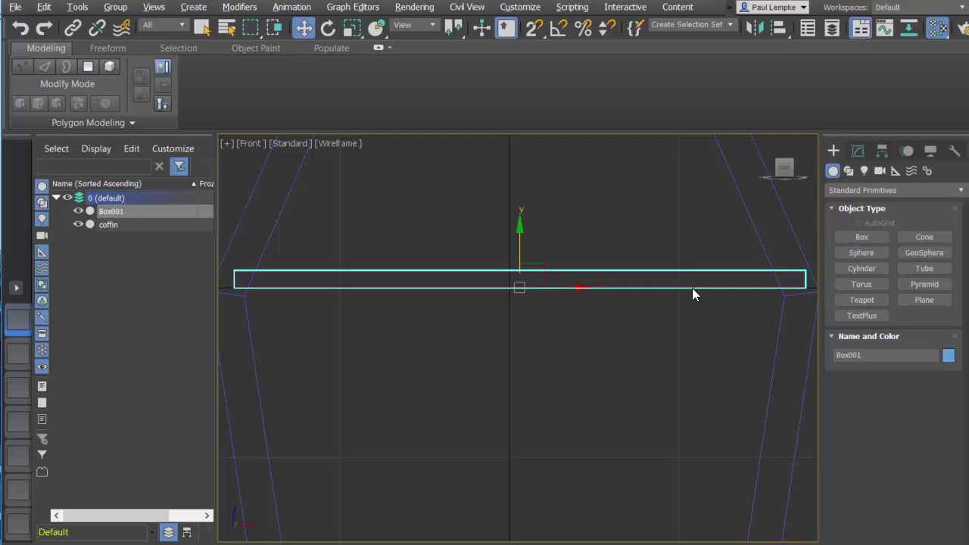
{"action": "right_click", "coordinate": [692, 288]}
{"action": "mouse_move", "coordinate": [732, 448]}
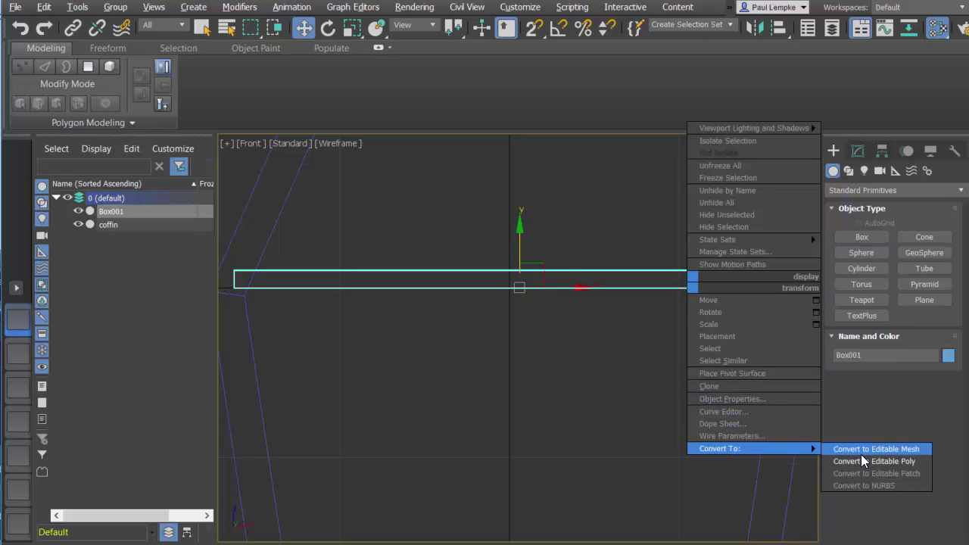
{"action": "left_click", "coordinate": [864, 460]}
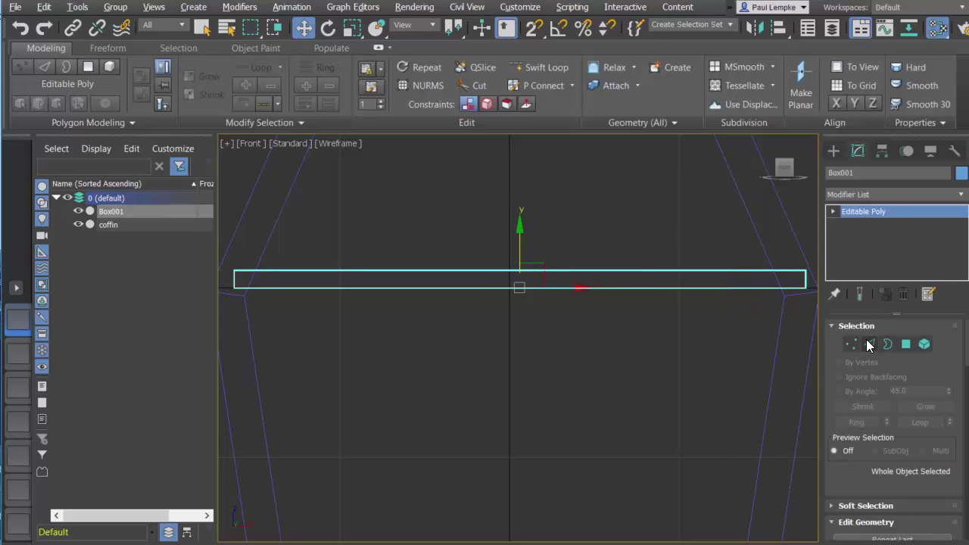
In Vertex mode, move the shelf's left-end vertices right to meet the left inner wall.
{"action": "left_click", "coordinate": [851, 344]}
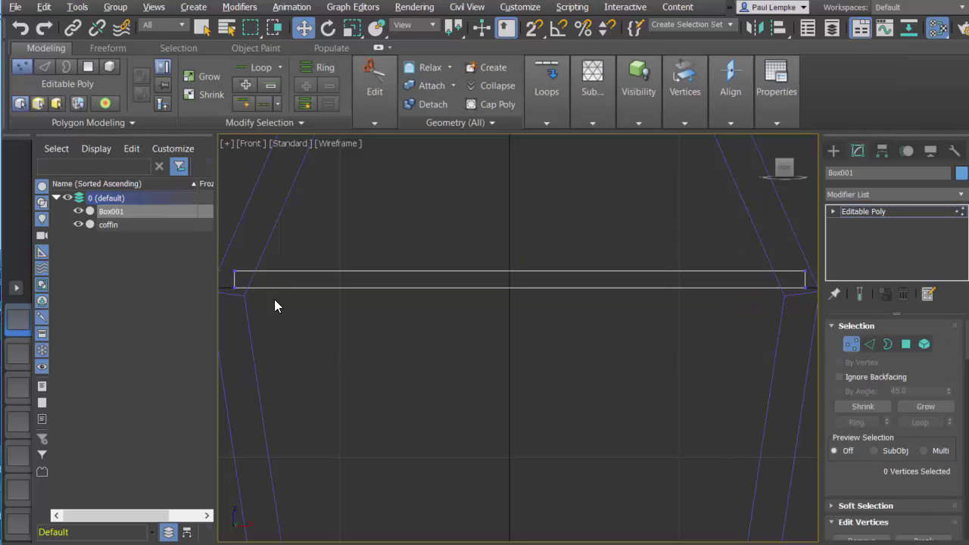
{"action": "left_click_drag", "start_coordinate": [225, 264], "coordinate": [253, 300]}
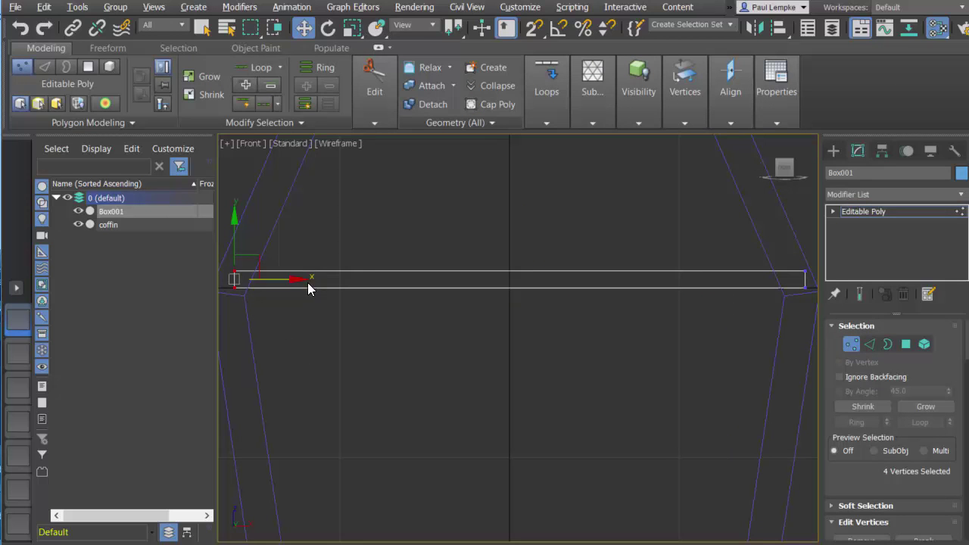
{"action": "left_click_drag", "start_coordinate": [308, 279], "coordinate": [318, 281]}
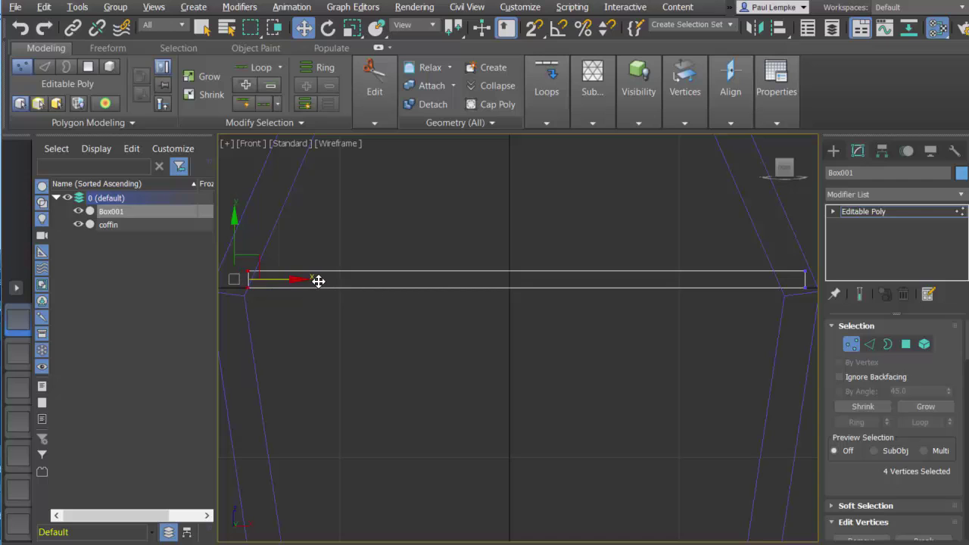
{"action": "left_click_drag", "start_coordinate": [228, 251], "coordinate": [259, 279]}
{"action": "left_click_drag", "start_coordinate": [318, 270], "coordinate": [320, 270]}
{"action": "left_click", "coordinate": [306, 327]}
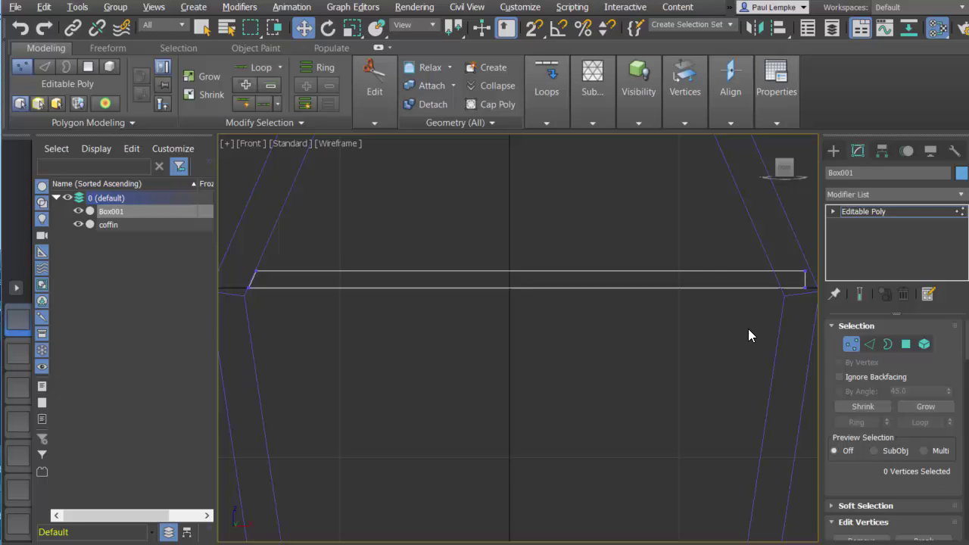
Move the shelf's right-end vertices left so they meet the right inner wall.
{"action": "left_click_drag", "start_coordinate": [787, 255], "coordinate": [812, 310]}
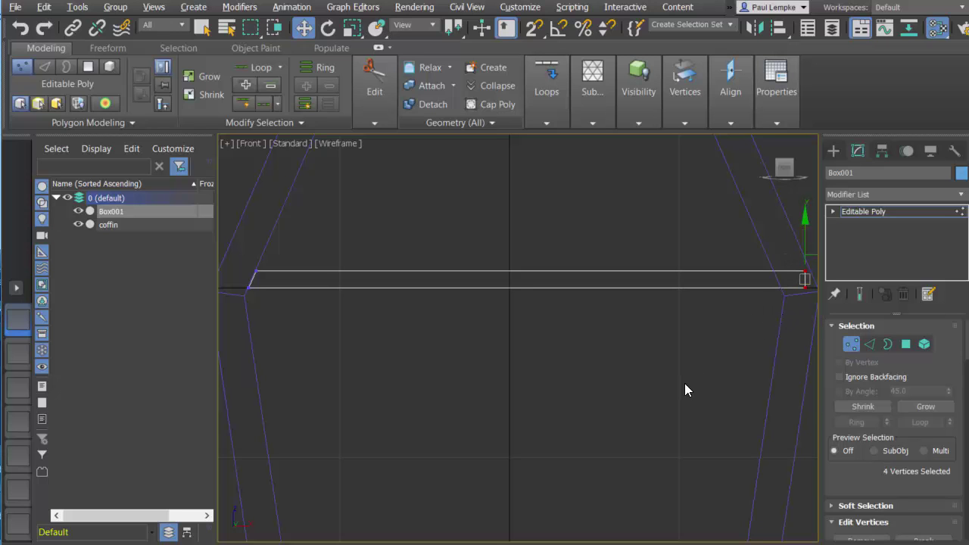
{"action": "scroll", "coordinate": [684, 383], "scroll_direction": "up", "scroll_amount": 3}
{"action": "middle_click_drag", "start_coordinate": [644, 376], "coordinate": [557, 401]}
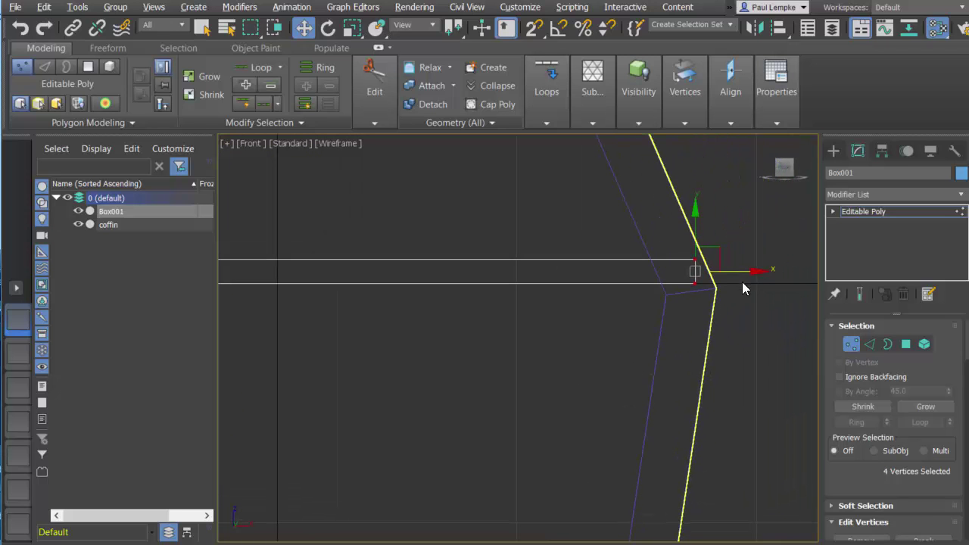
{"action": "left_click_drag", "start_coordinate": [760, 274], "coordinate": [724, 273]}
{"action": "left_click_drag", "start_coordinate": [729, 214], "coordinate": [655, 274]}
{"action": "left_click_drag", "start_coordinate": [722, 260], "coordinate": [718, 261]}
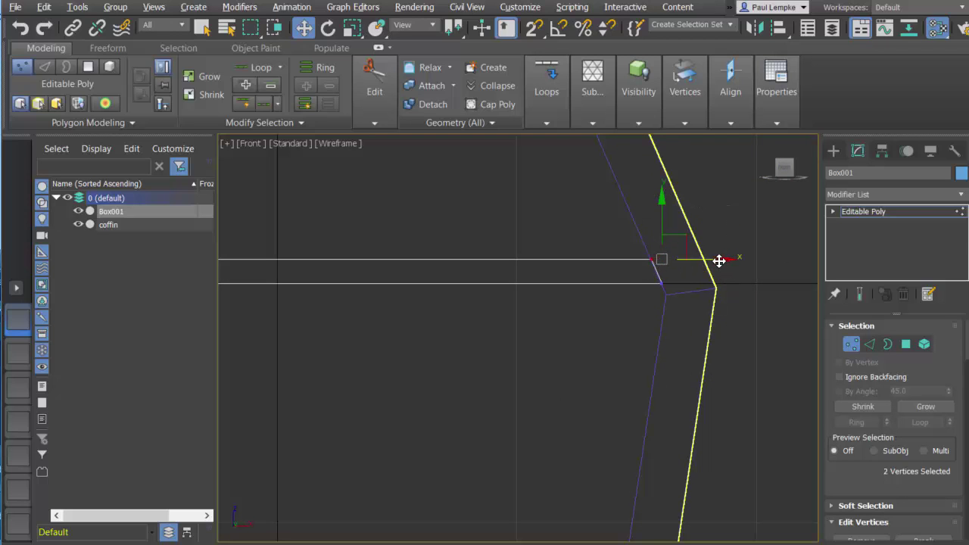
{"action": "left_click", "coordinate": [647, 342]}
{"action": "scroll", "coordinate": [572, 366], "scroll_direction": "down", "scroll_amount": 3}
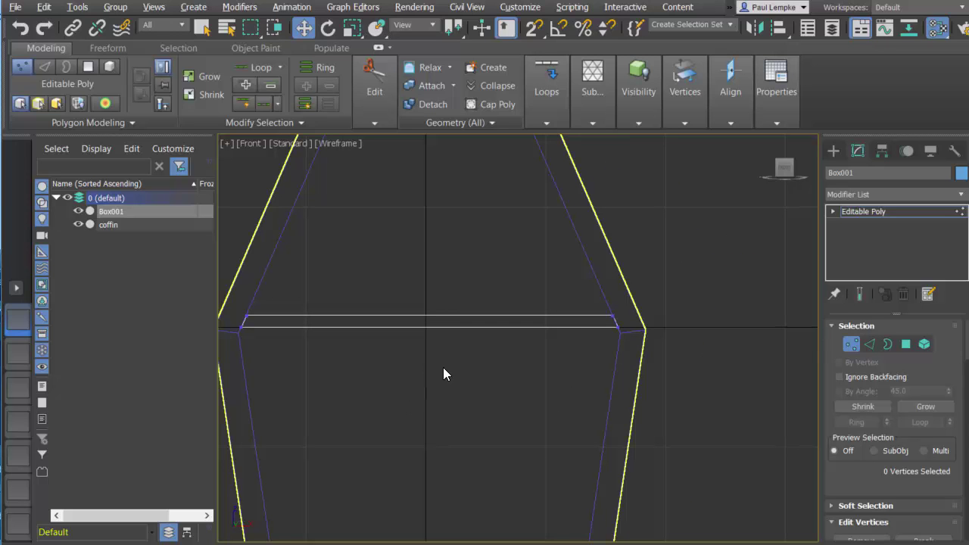
Exit Vertex mode, select the coffin, and attach Box001 to it.
{"action": "left_click", "coordinate": [851, 346]}
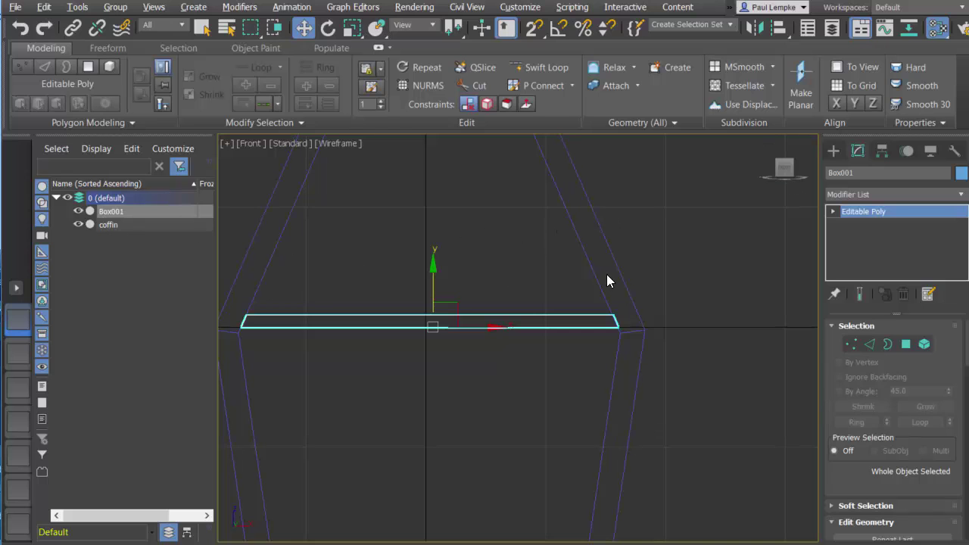
{"action": "left_click", "coordinate": [624, 283]}
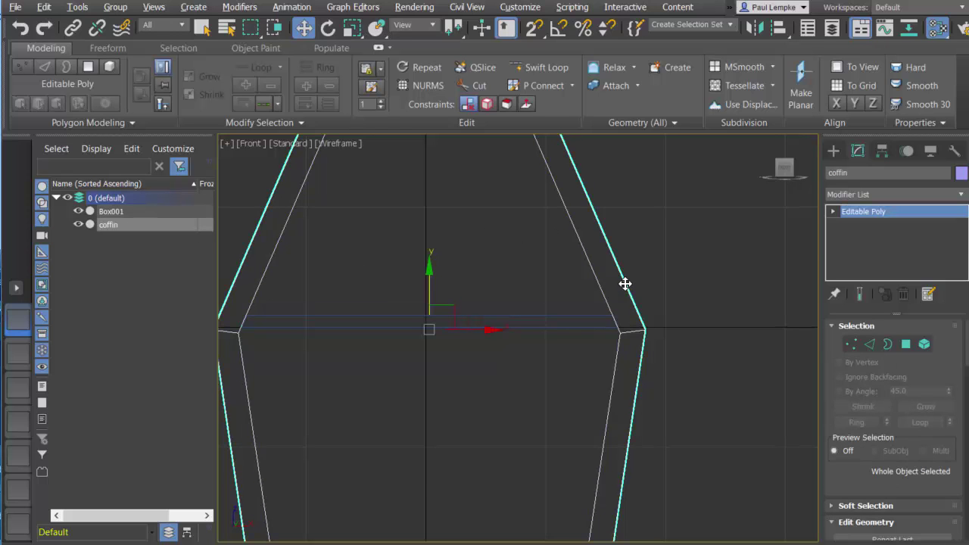
{"action": "scroll", "coordinate": [902, 415], "scroll_direction": "down", "scroll_amount": 2}
{"action": "scroll", "coordinate": [902, 414], "scroll_direction": "down", "scroll_amount": 2}
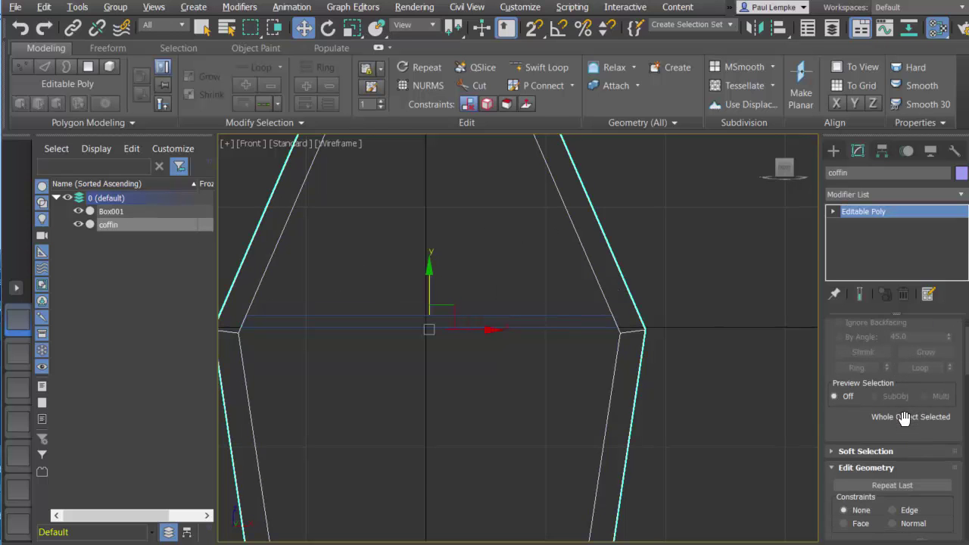
{"action": "scroll", "coordinate": [903, 416], "scroll_direction": "down", "scroll_amount": 6}
{"action": "left_click", "coordinate": [866, 474]}
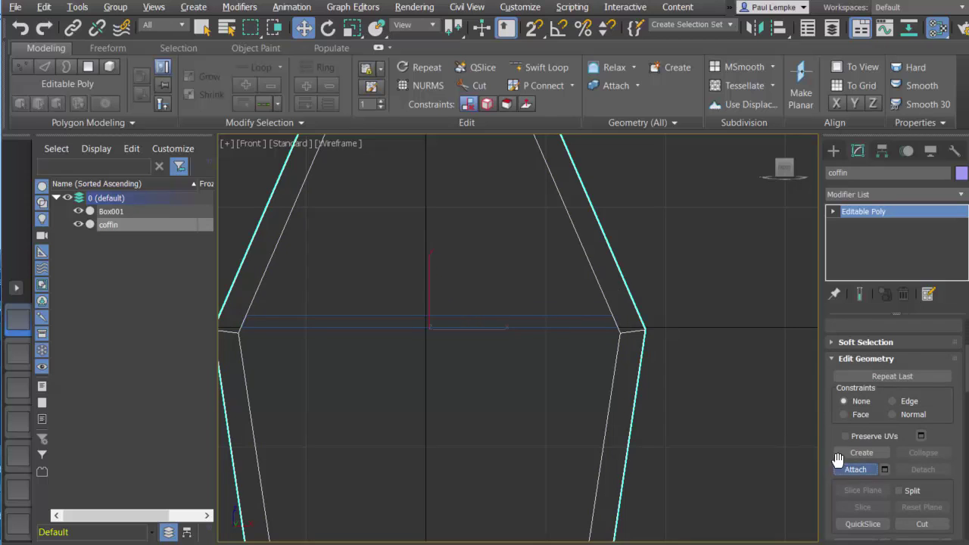
{"action": "left_click", "coordinate": [575, 328]}
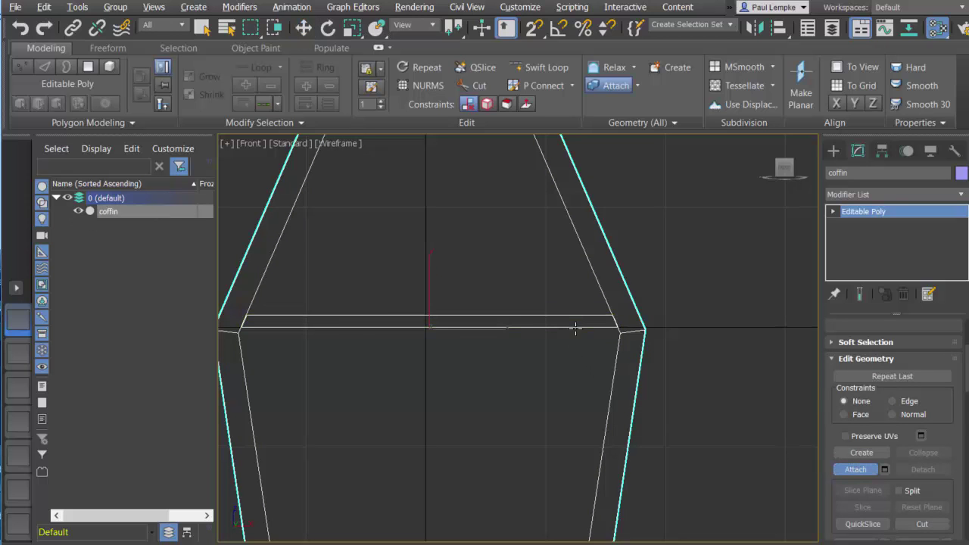
Zoom and pan so the whole merged coffin is framed in the viewport.
{"action": "scroll", "coordinate": [699, 371], "scroll_direction": "down", "scroll_amount": 6}
{"action": "scroll", "coordinate": [699, 372], "scroll_direction": "up", "scroll_amount": 4}
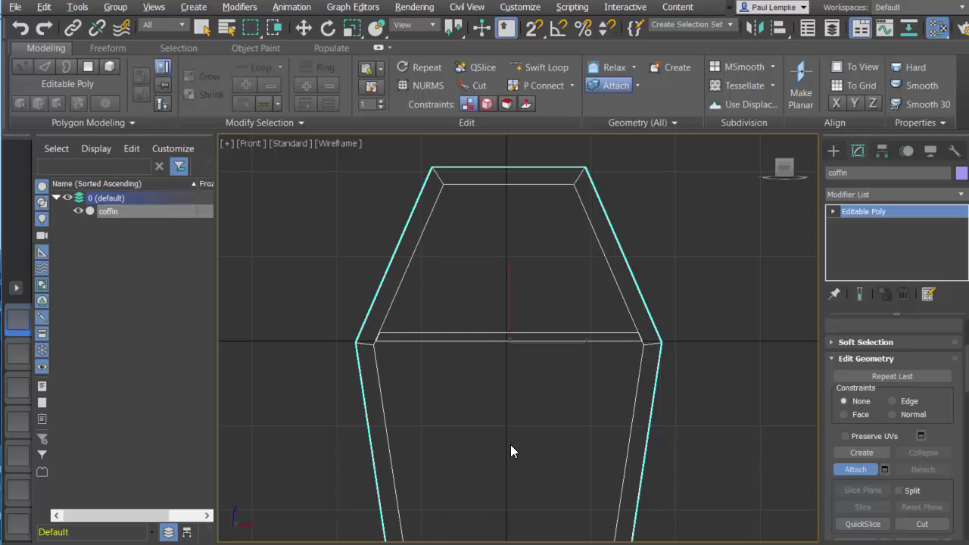
{"action": "scroll", "coordinate": [507, 454], "scroll_direction": "down", "scroll_amount": 2}
{"action": "mouse_move", "coordinate": [508, 458]}
{"action": "middle_mouse_down"}
{"action": "mouse_move", "coordinate": [469, 277]}
{"action": "mouse_move", "coordinate": [480, 293]}
{"action": "middle_mouse_up"}
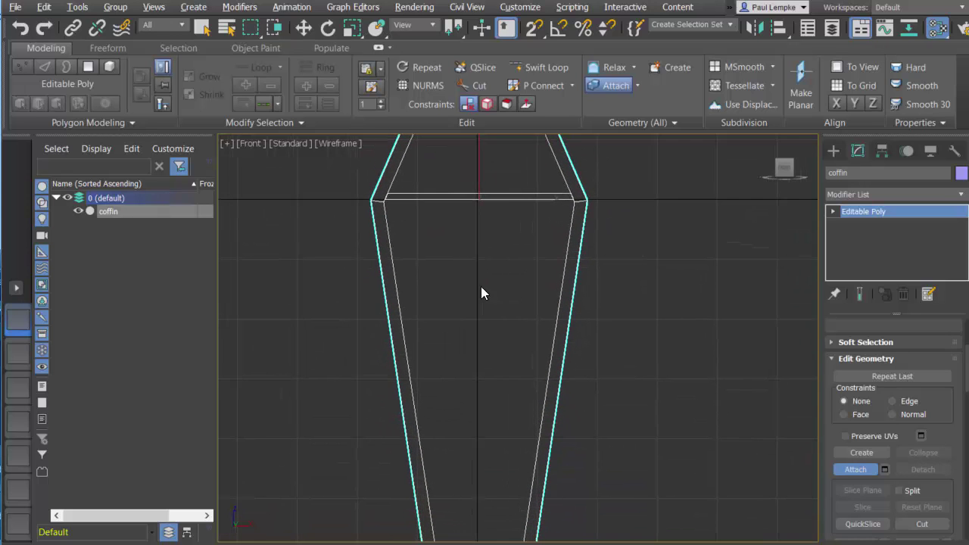
{"action": "scroll", "coordinate": [487, 299], "scroll_direction": "down", "scroll_amount": 2}
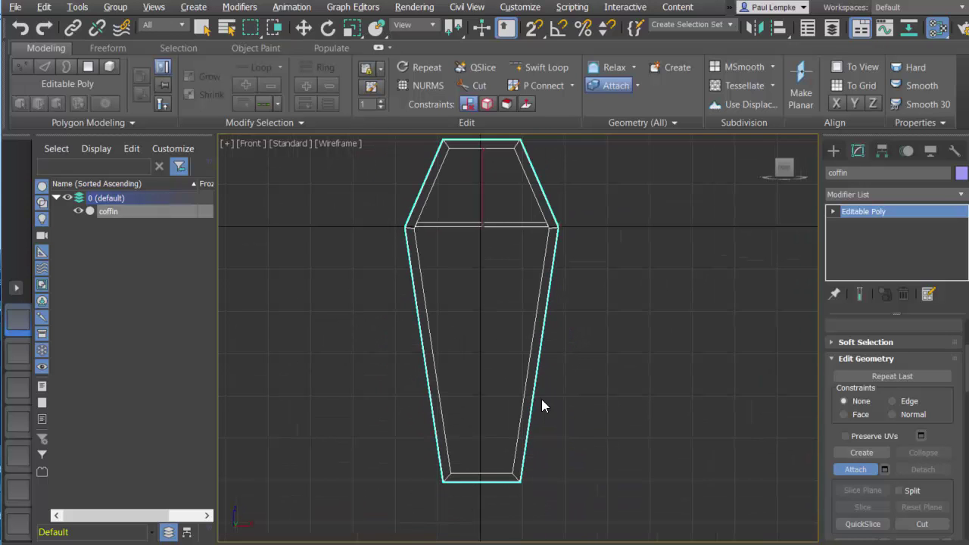
{"action": "left_click", "coordinate": [327, 144]}
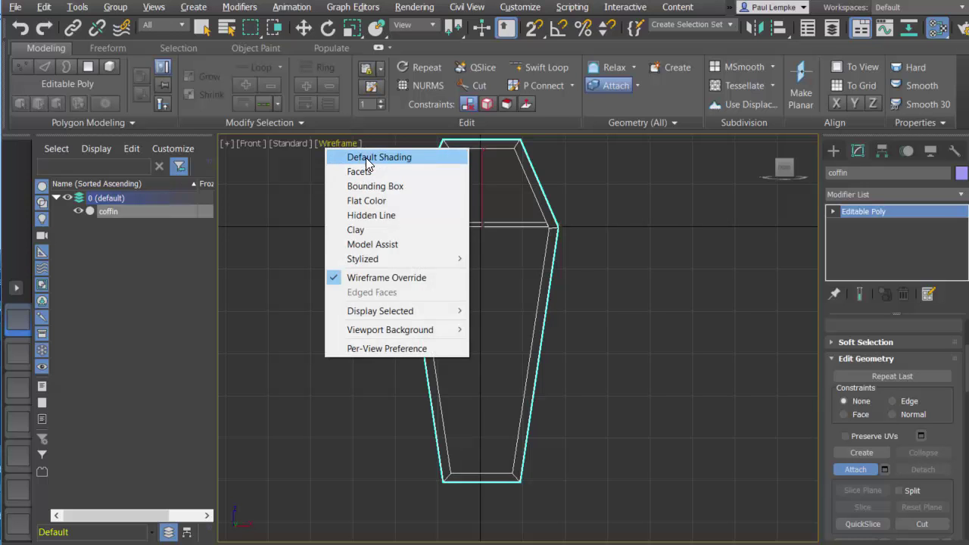
Use Default Shading, orbit to a 3D angle, and hide the viewport grid.
{"action": "left_click", "coordinate": [366, 158]}
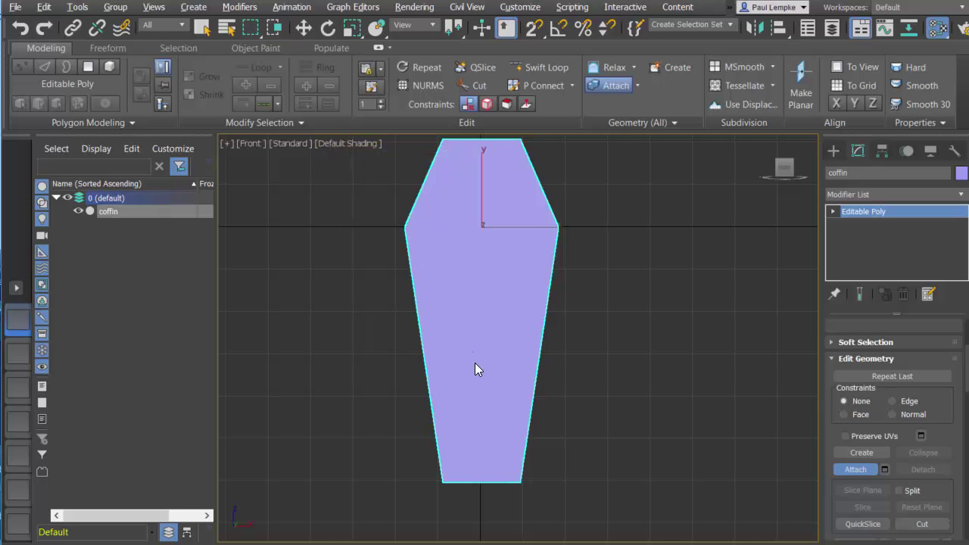
{"action": "mouse_move", "coordinate": [473, 365]}
{"action": "middle_mouse_down", "text": "alt"}
{"action": "mouse_move", "coordinate": [429, 376]}
{"action": "mouse_move", "coordinate": [462, 377]}
{"action": "mouse_move", "coordinate": [441, 373]}
{"action": "middle_mouse_up", "text": "alt"}
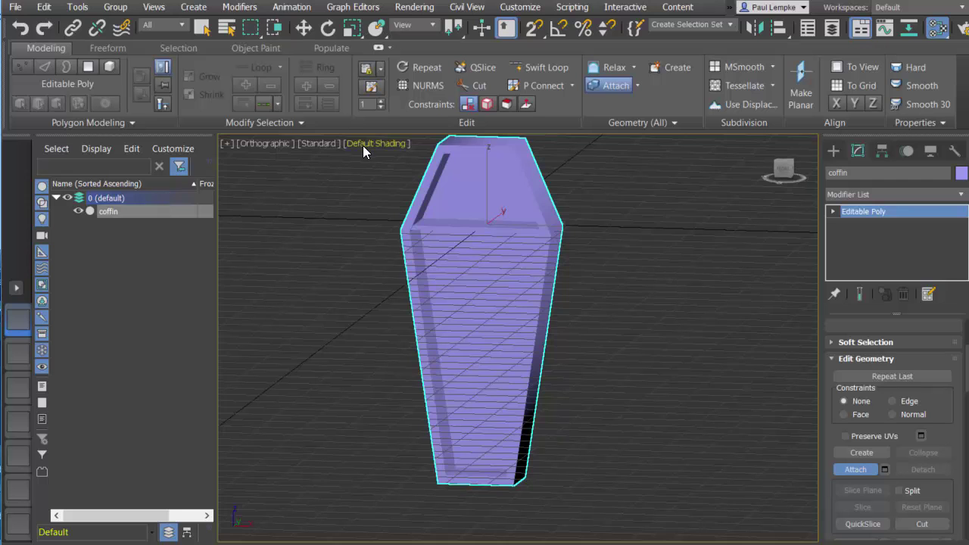
{"action": "left_click", "coordinate": [229, 145]}
{"action": "mouse_move", "coordinate": [262, 256]}
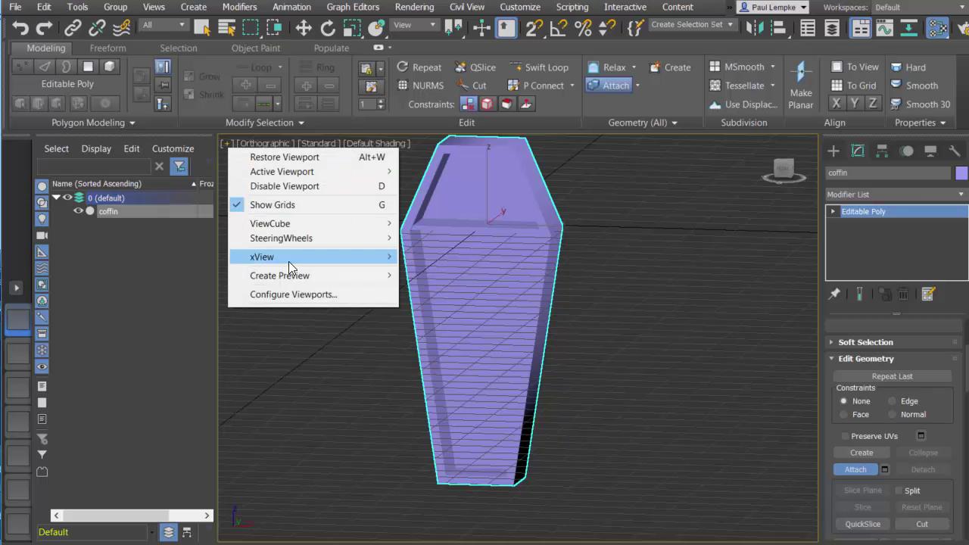
{"action": "left_click", "coordinate": [297, 210]}
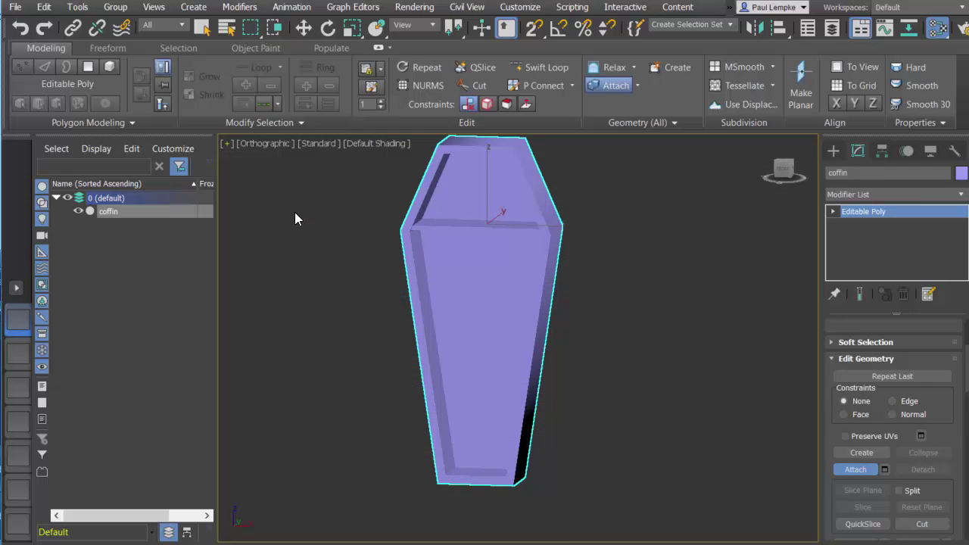
{"action": "scroll", "coordinate": [433, 287], "scroll_direction": "up", "scroll_amount": 2}
{"action": "scroll", "coordinate": [433, 288], "scroll_direction": "up", "scroll_amount": 3}
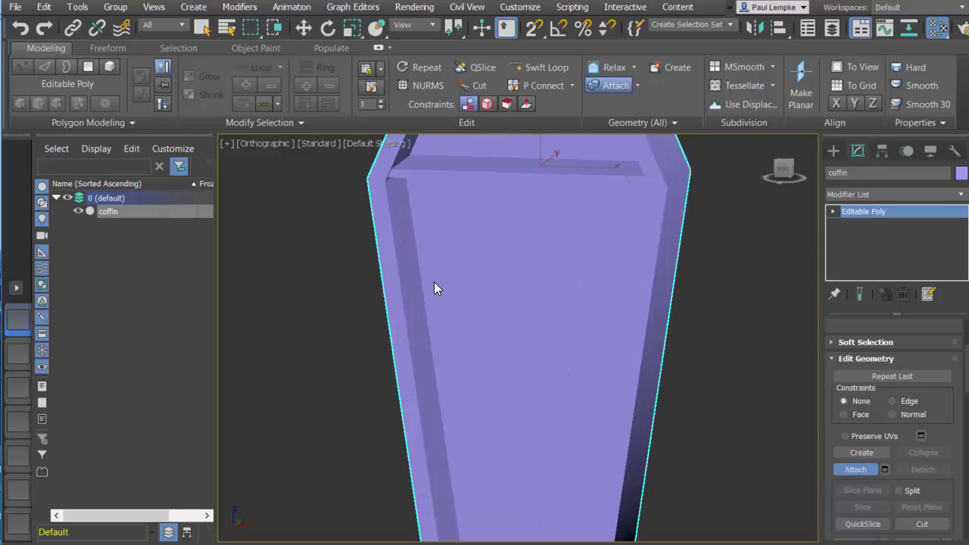
{"action": "scroll", "coordinate": [434, 288], "scroll_direction": "down", "scroll_amount": 4}
{"action": "scroll", "coordinate": [434, 288], "scroll_direction": "down", "scroll_amount": 1}
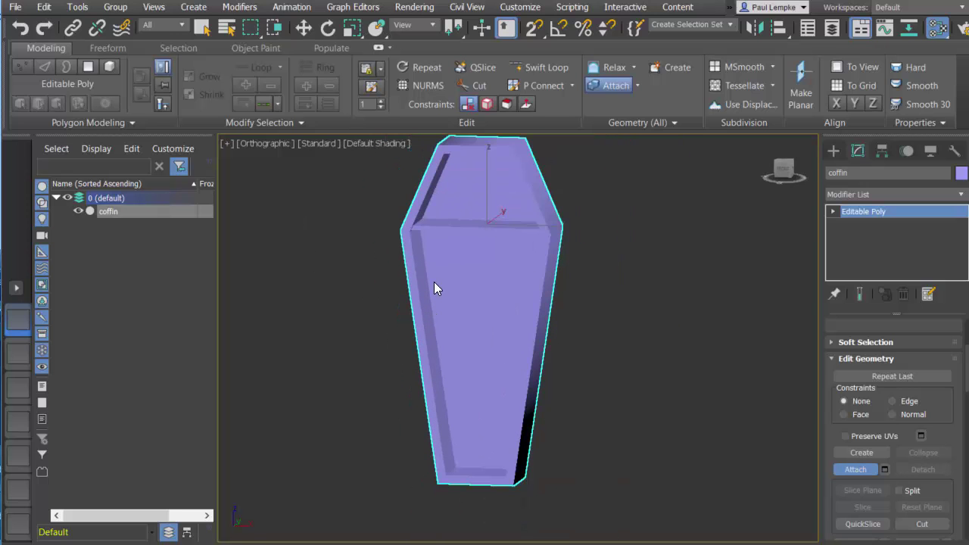
Enable Edged Faces display and leave Attach mode.
{"action": "left_click", "coordinate": [364, 142]}
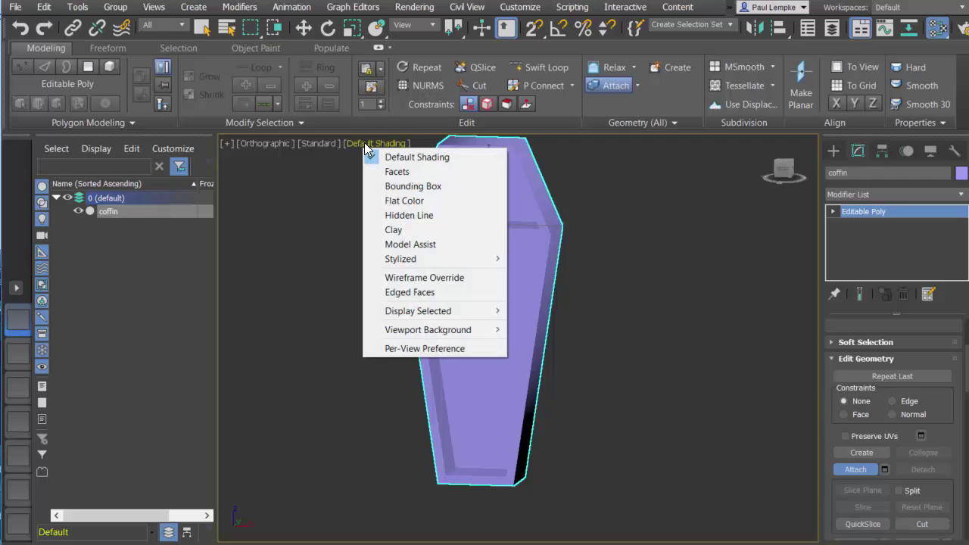
{"action": "left_click", "coordinate": [423, 294]}
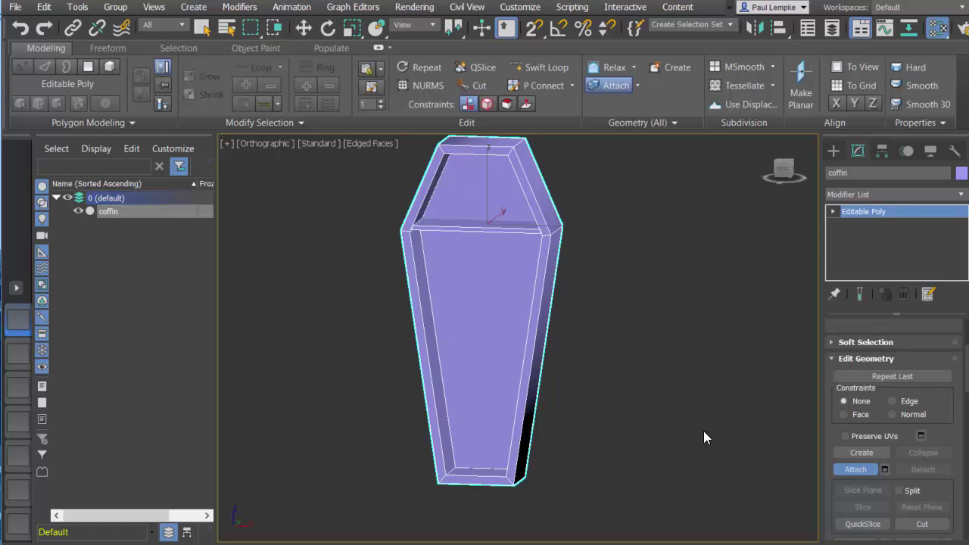
{"action": "left_click", "coordinate": [854, 468]}
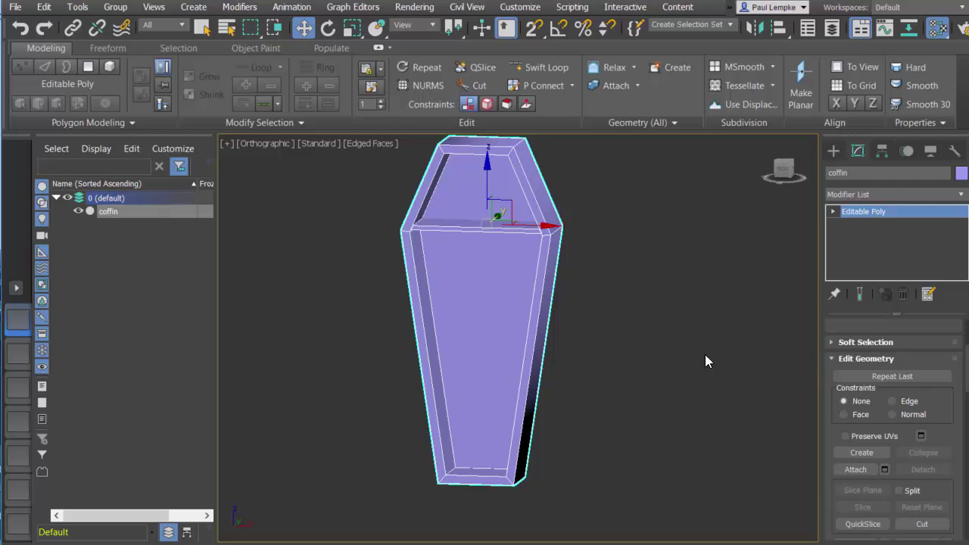
At Edge level, select the two adjacent vertical edges on the coffin's left inner wall.
{"action": "scroll", "coordinate": [674, 340], "scroll_direction": "up", "scroll_amount": 3}
{"action": "scroll", "coordinate": [674, 341], "scroll_direction": "down", "scroll_amount": 2}
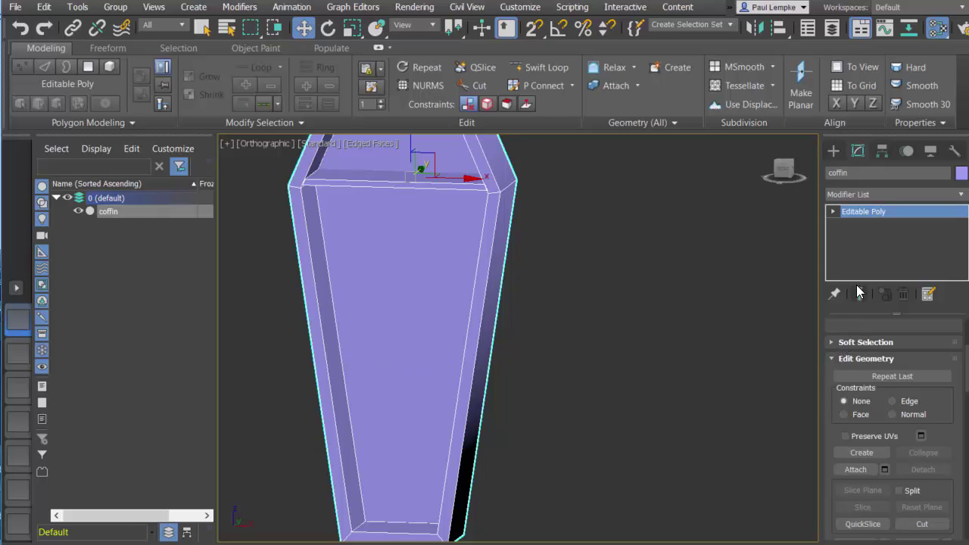
{"action": "left_click", "coordinate": [833, 212]}
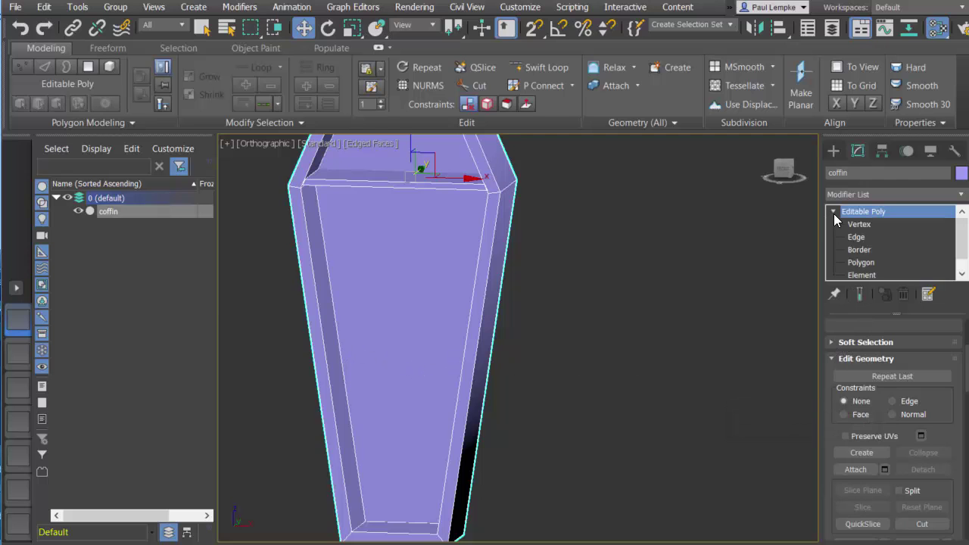
{"action": "left_click", "coordinate": [857, 237]}
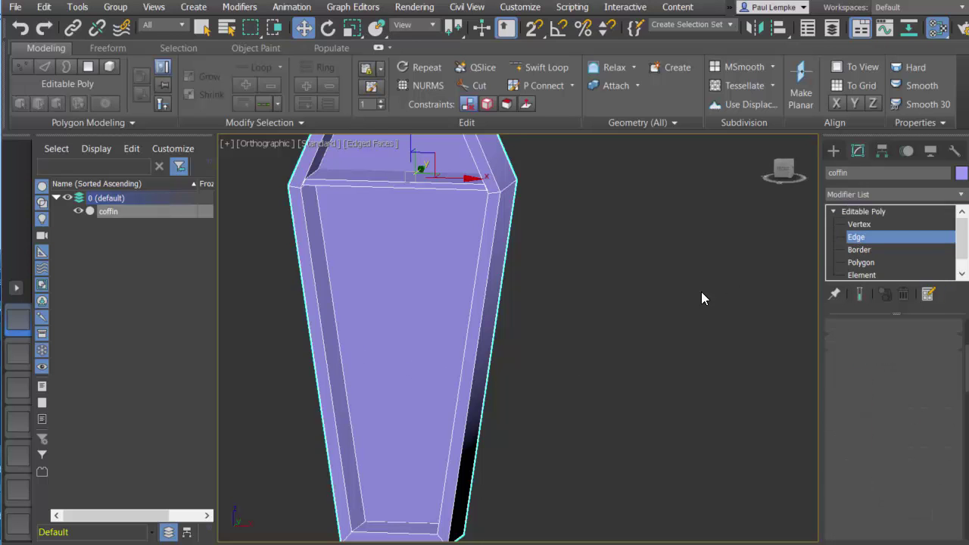
{"action": "left_click", "coordinate": [322, 342]}
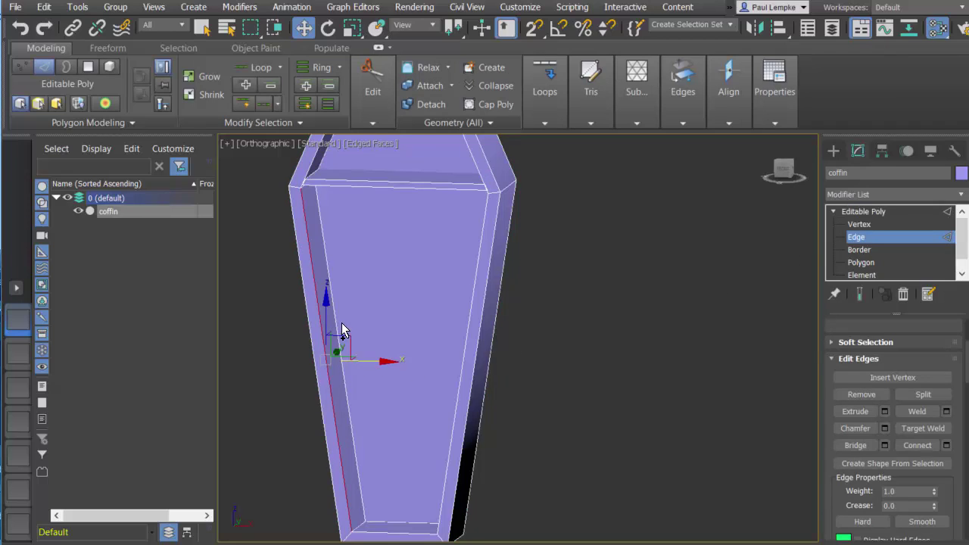
{"action": "left_click", "coordinate": [335, 318], "text": "ctrl"}
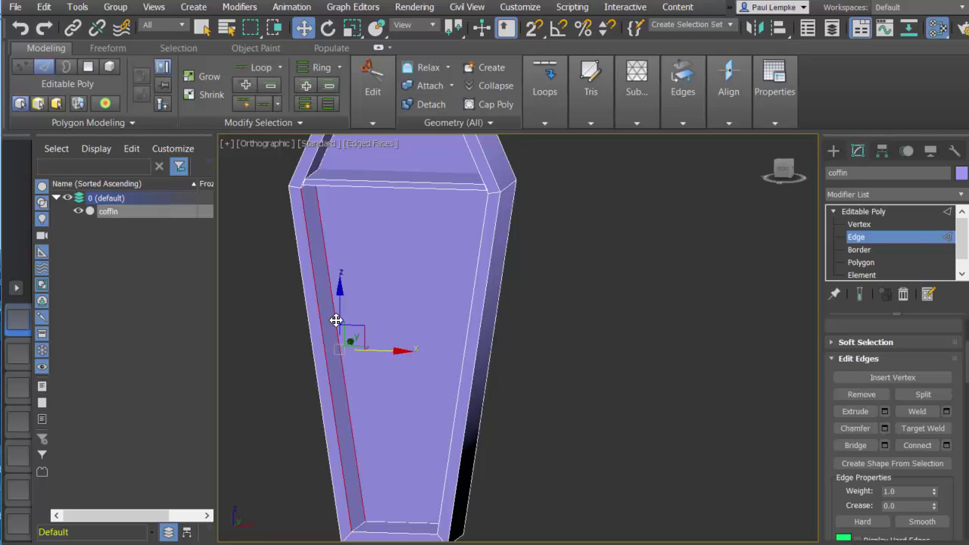
{"action": "left_click", "coordinate": [325, 364]}
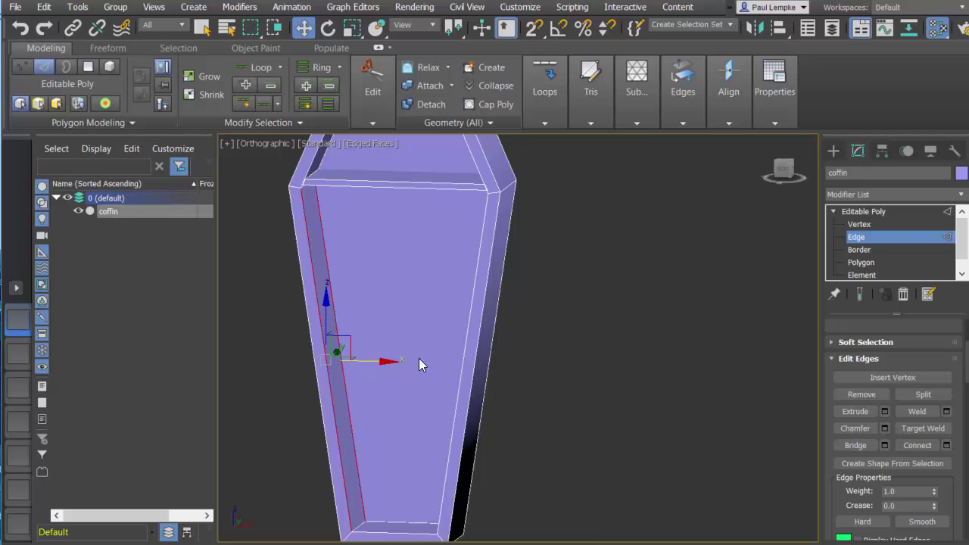
{"action": "scroll", "coordinate": [365, 356], "scroll_direction": "up", "scroll_amount": 3}
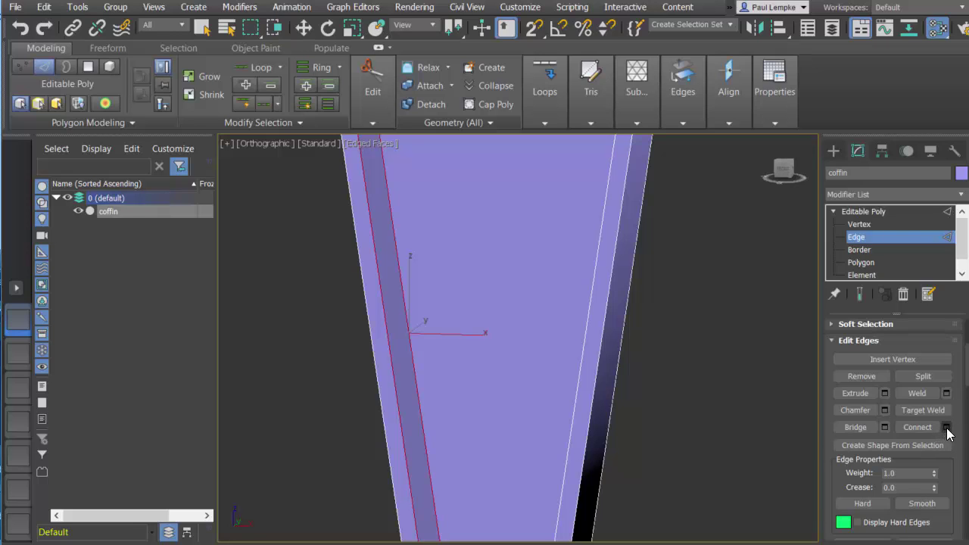
Connect the selected left-wall edges with 2 segments and Pinch -90.
{"action": "left_click", "coordinate": [946, 427]}
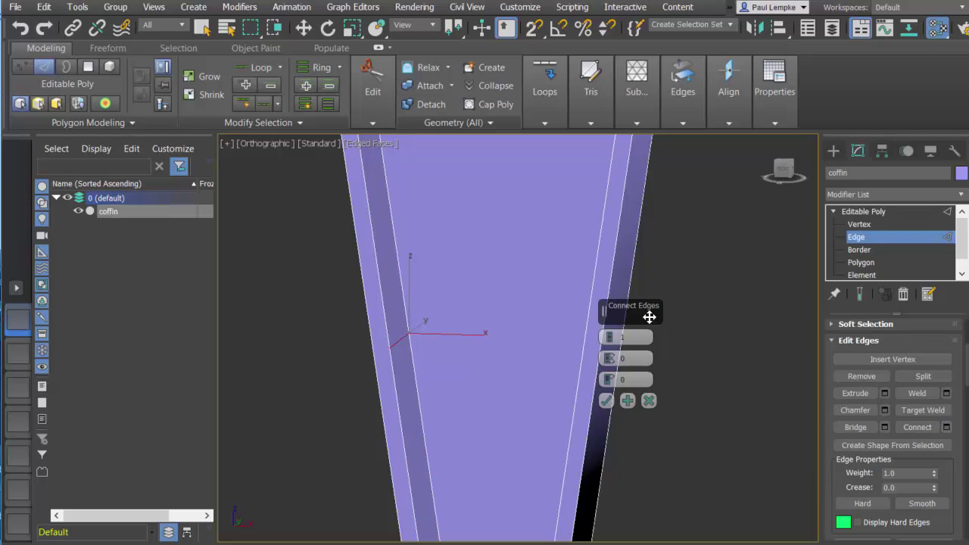
{"action": "left_click_drag", "start_coordinate": [633, 321], "coordinate": [689, 303]}
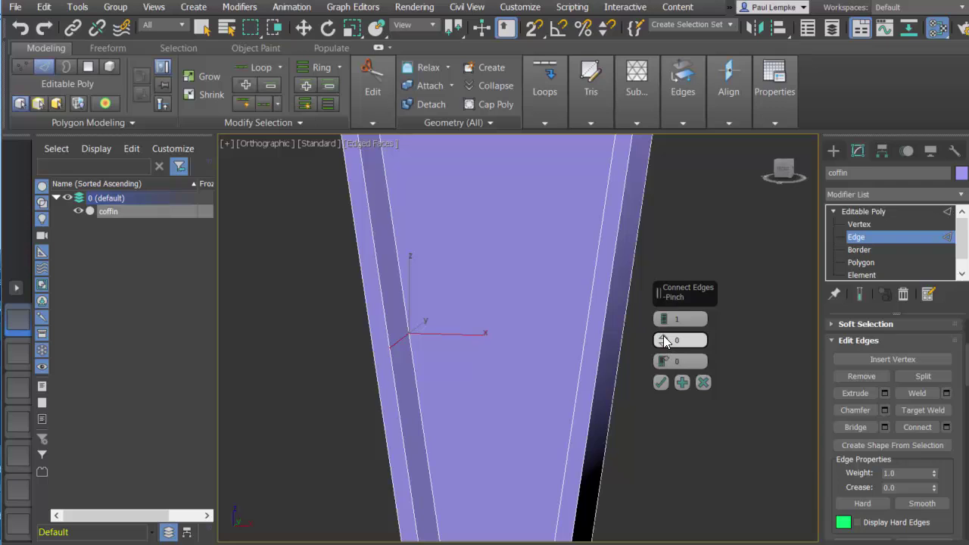
{"action": "left_click_drag", "start_coordinate": [663, 335], "coordinate": [664, 328]}
{"action": "left_click_drag", "start_coordinate": [663, 321], "coordinate": [663, 316]}
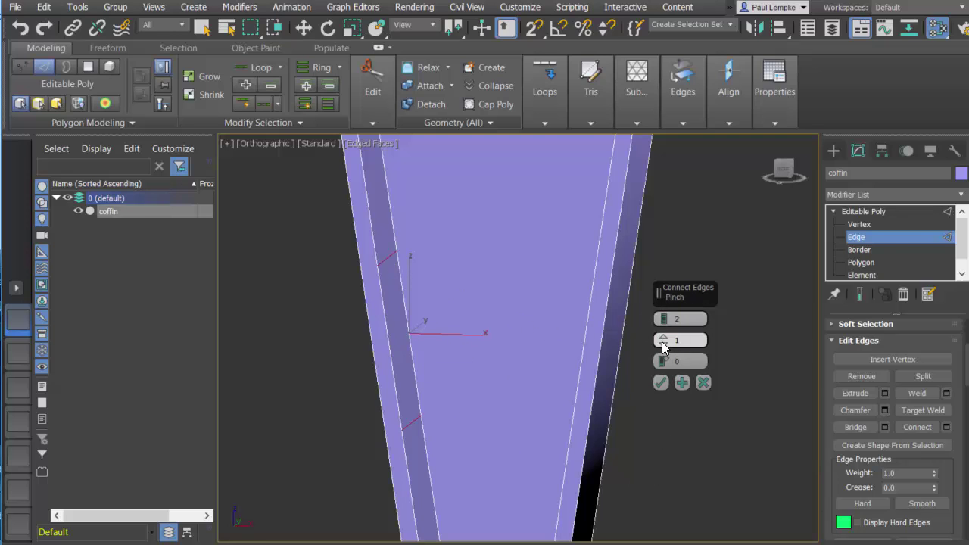
{"action": "left_click", "coordinate": [664, 339]}
{"action": "left_click_drag", "start_coordinate": [663, 338], "coordinate": [658, 512]}
{"action": "left_click", "coordinate": [659, 382]}
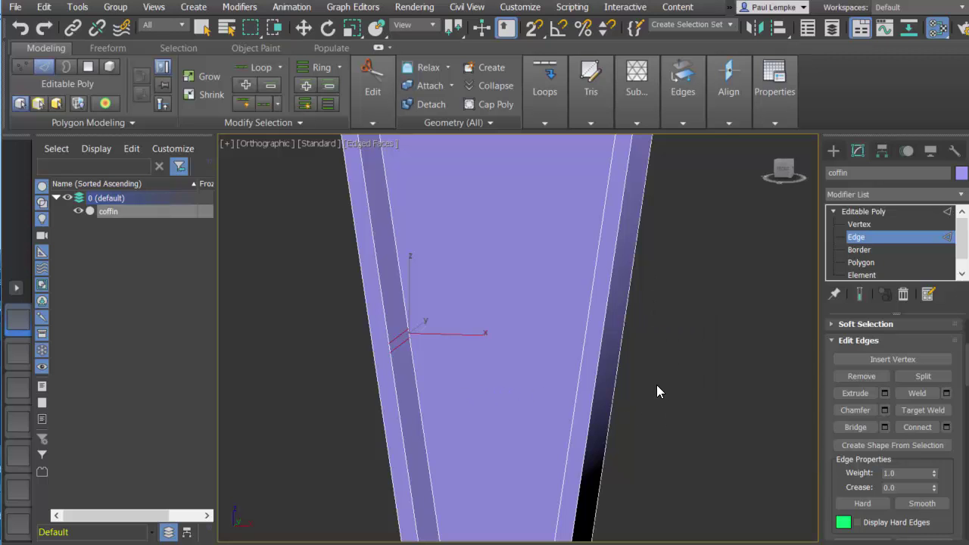
{"action": "middle_click_drag", "start_coordinate": [463, 403], "coordinate": [513, 411], "text": "alt"}
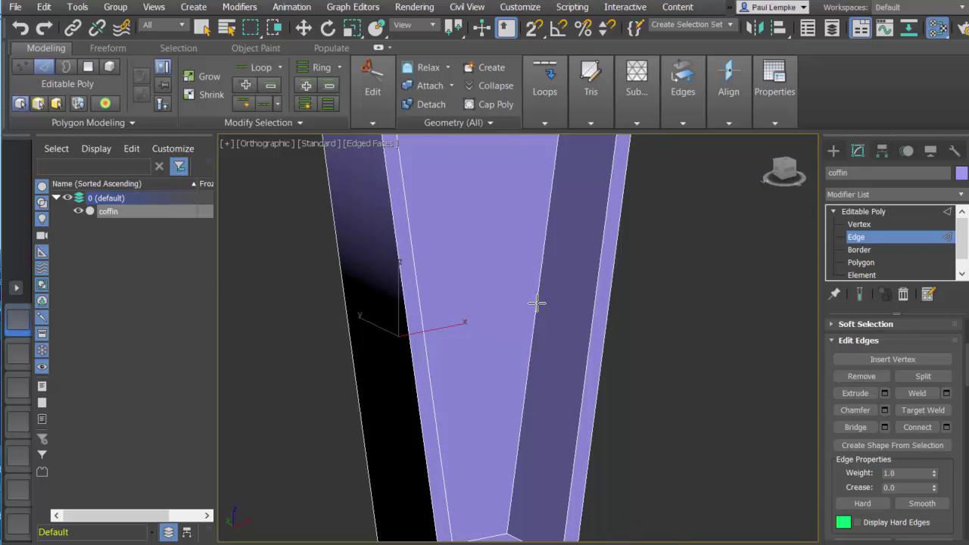
Turn off P Connect, then connect two right inner wall edges with 2 segments, Pinch -90.
{"action": "scroll", "coordinate": [536, 303], "scroll_direction": "down", "scroll_amount": 5}
{"action": "left_click", "coordinate": [372, 90]}
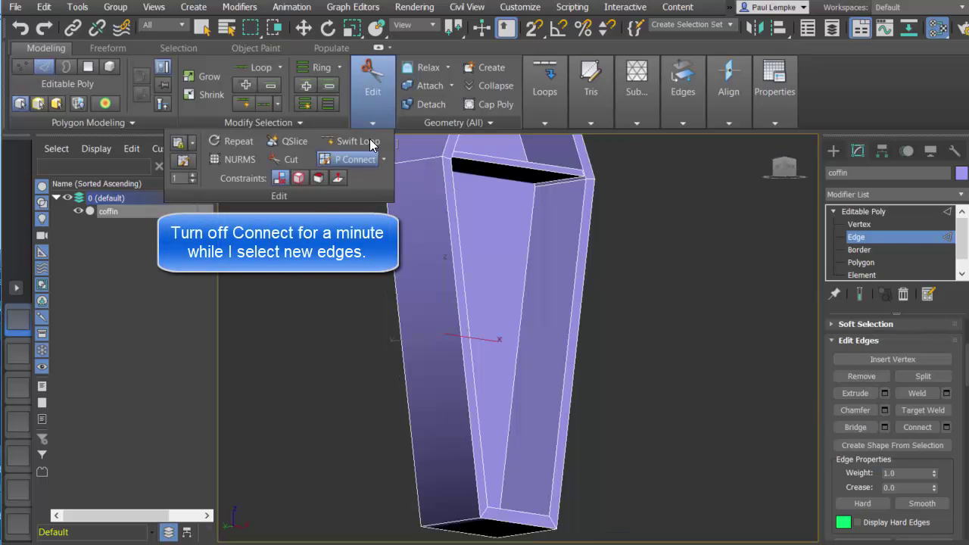
{"action": "left_click", "coordinate": [356, 159]}
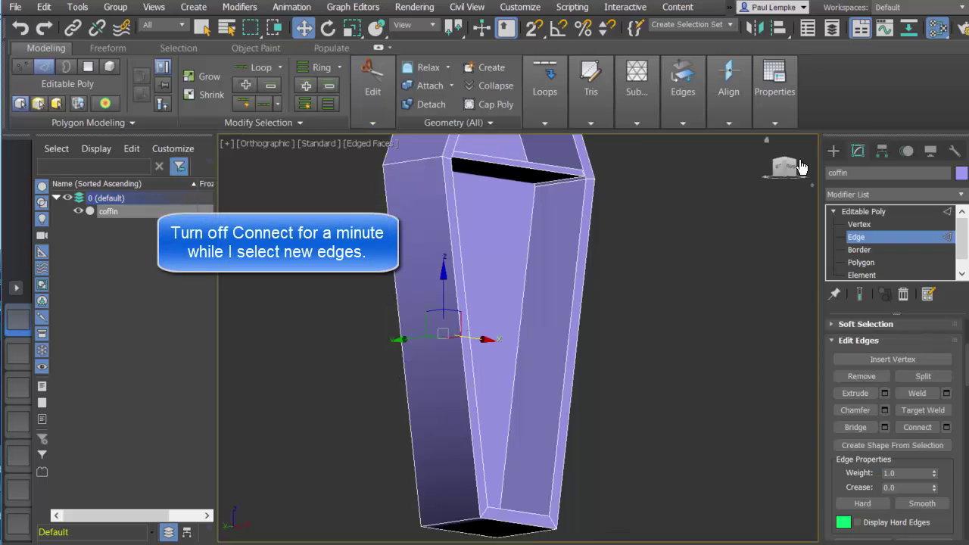
{"action": "left_click", "coordinate": [519, 331]}
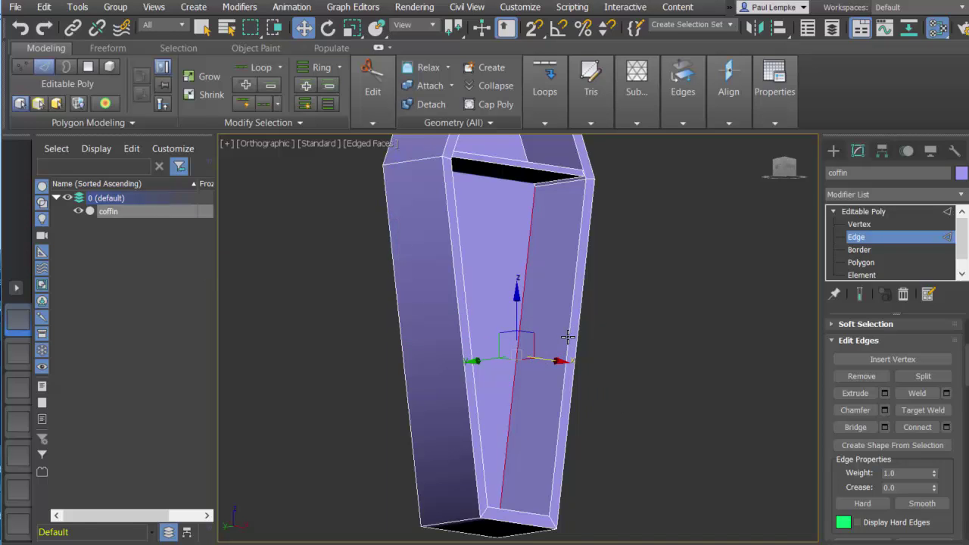
{"action": "left_click", "coordinate": [567, 336], "text": "ctrl"}
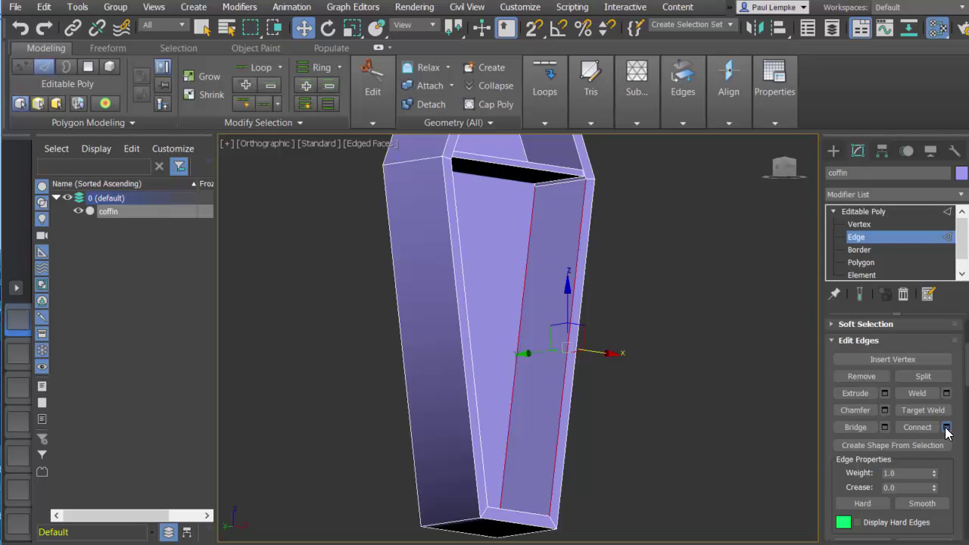
{"action": "left_click", "coordinate": [946, 428]}
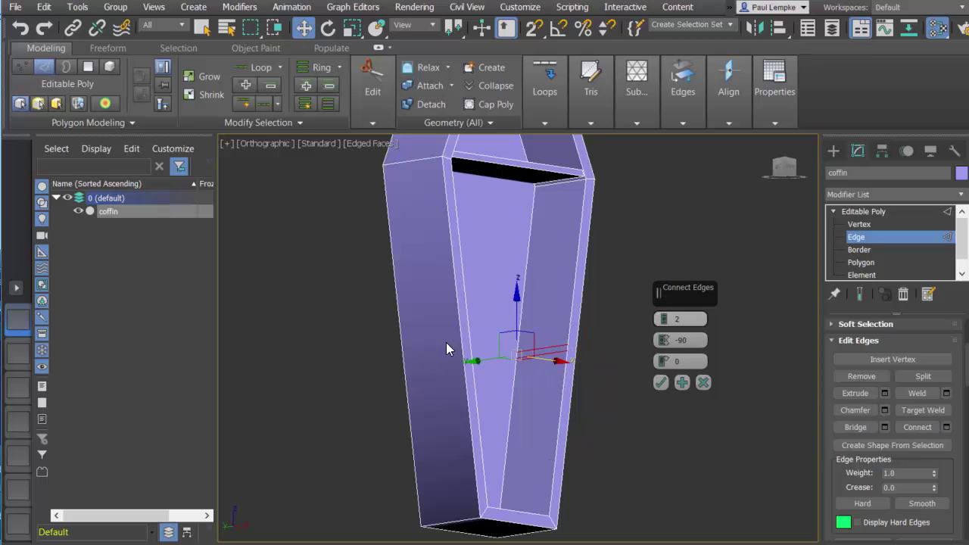
{"action": "mouse_move", "coordinate": [520, 436]}
{"action": "middle_mouse_down", "text": "alt"}
{"action": "mouse_move", "coordinate": [525, 363]}
{"action": "mouse_move", "coordinate": [454, 448]}
{"action": "mouse_move", "coordinate": [520, 434]}
{"action": "middle_mouse_up", "text": "alt"}
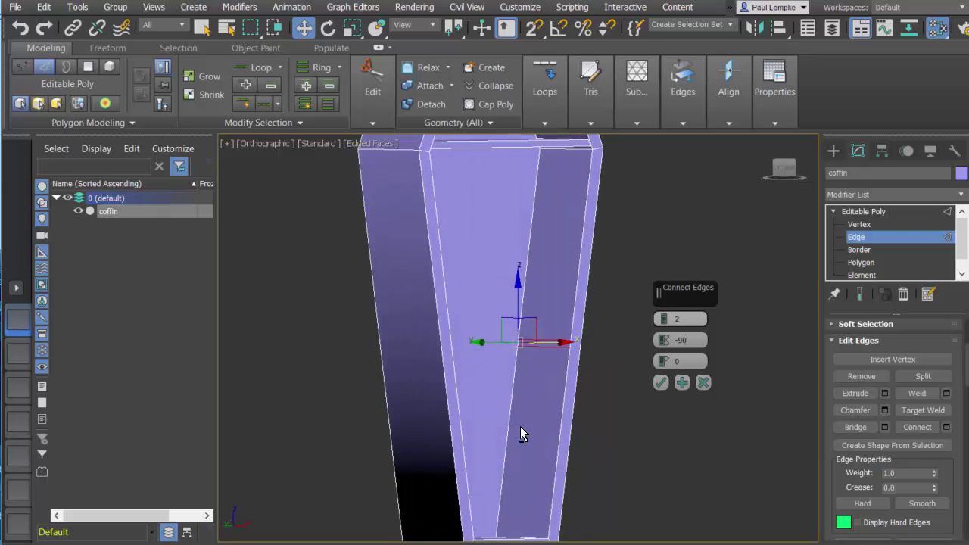
{"action": "left_click", "coordinate": [660, 383]}
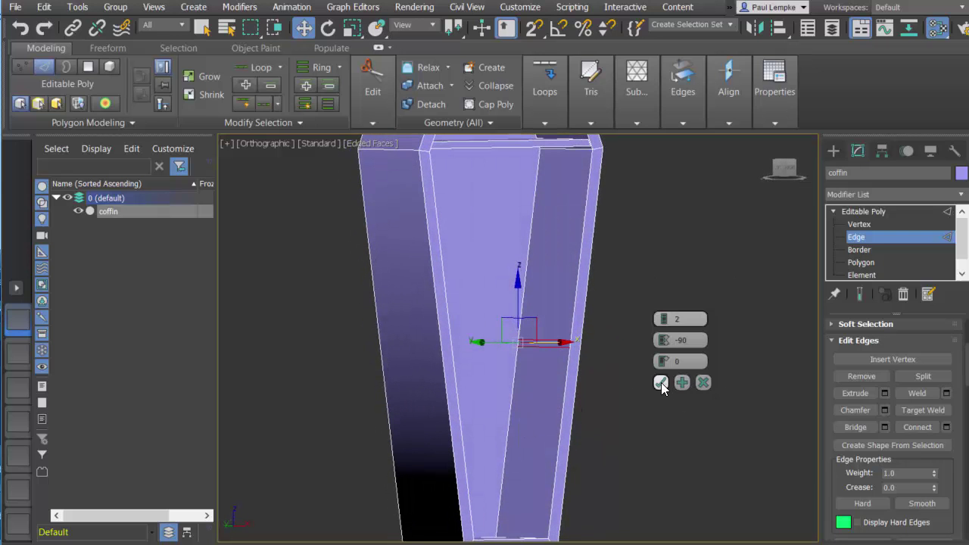
At Polygon level, select the thin strip on each inner wall and Bridge them.
{"action": "left_click", "coordinate": [863, 262]}
{"action": "left_click", "coordinate": [586, 371]}
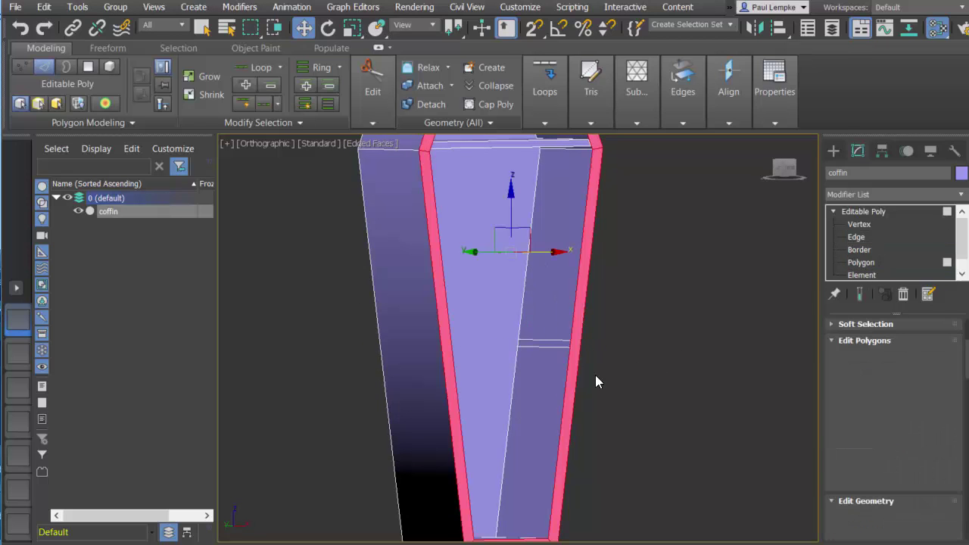
{"action": "left_click", "coordinate": [550, 344]}
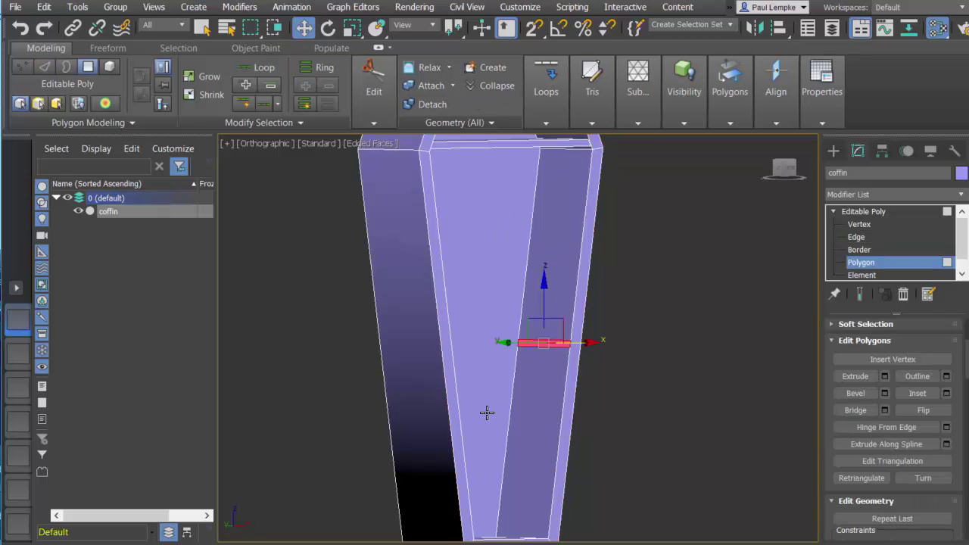
{"action": "mouse_move", "coordinate": [487, 407]}
{"action": "middle_mouse_down", "text": "alt"}
{"action": "mouse_move", "coordinate": [417, 404]}
{"action": "mouse_move", "coordinate": [413, 393]}
{"action": "middle_mouse_up", "text": "alt"}
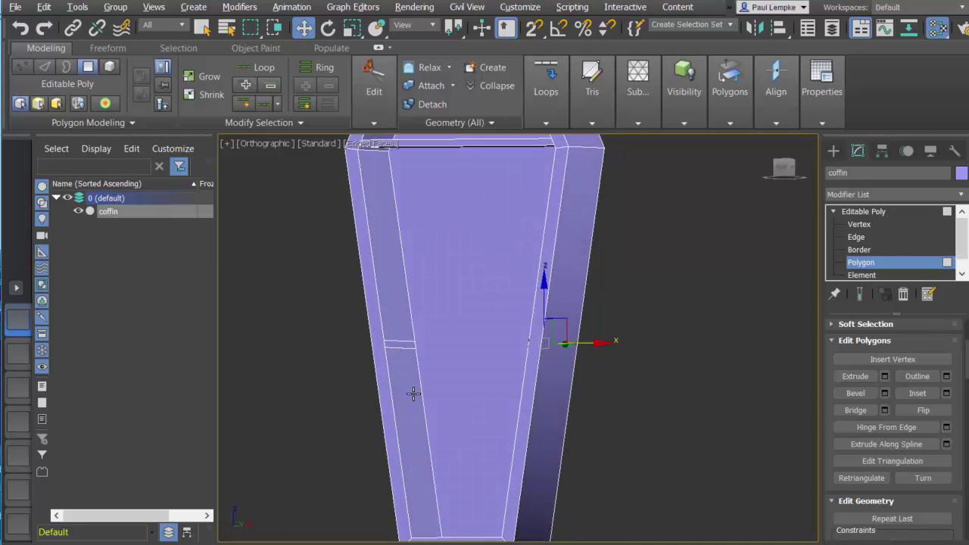
{"action": "left_click", "coordinate": [405, 346]}
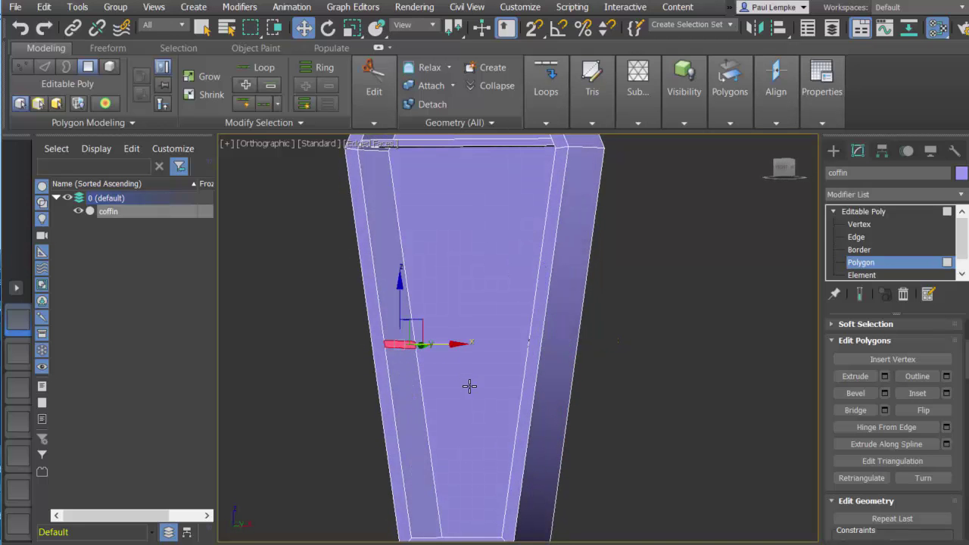
{"action": "mouse_move", "coordinate": [456, 399]}
{"action": "middle_mouse_down", "text": "alt"}
{"action": "mouse_move", "coordinate": [499, 405]}
{"action": "mouse_move", "coordinate": [474, 406]}
{"action": "middle_mouse_up", "text": "alt"}
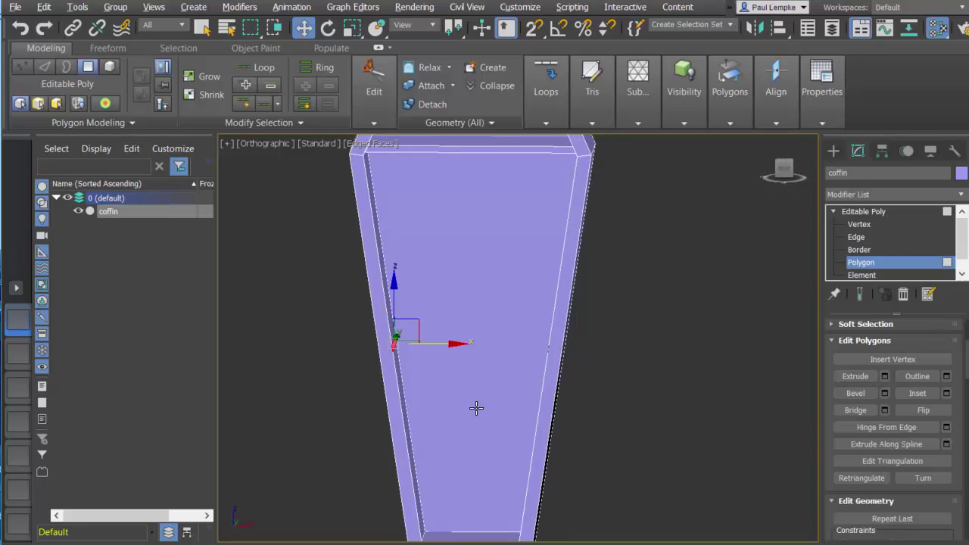
{"action": "left_click", "coordinate": [863, 415]}
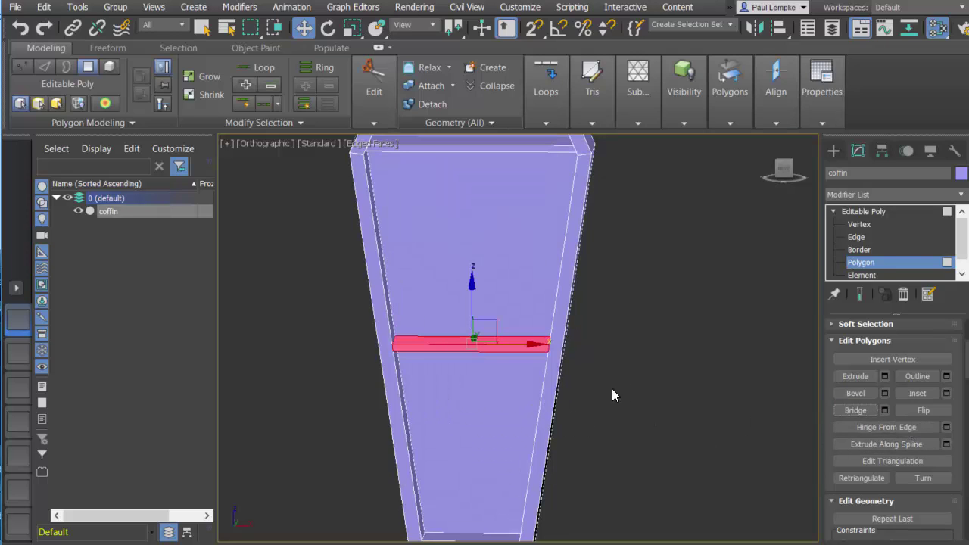
{"action": "left_click", "coordinate": [666, 392]}
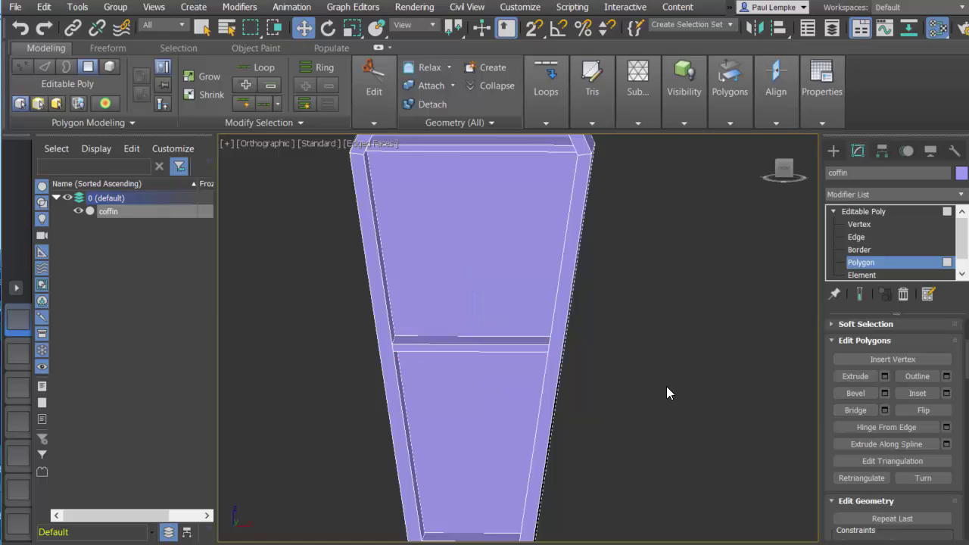
Orbit around to inspect the bridged shelf, then frame the whole coffin.
{"action": "scroll", "coordinate": [437, 356], "scroll_direction": "up", "scroll_amount": 2}
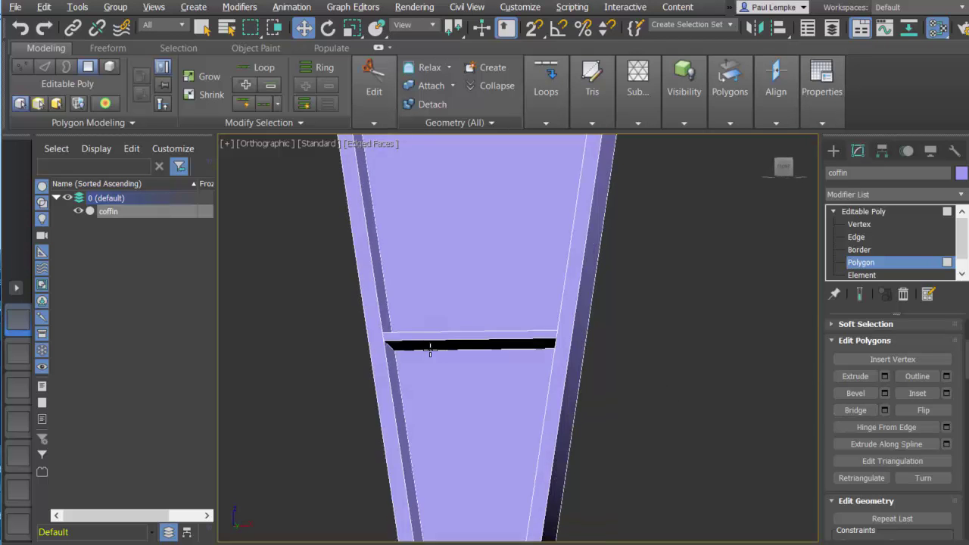
{"action": "scroll", "coordinate": [537, 340], "scroll_direction": "up", "scroll_amount": 3}
{"action": "mouse_move", "coordinate": [555, 353]}
{"action": "middle_mouse_down", "text": "alt"}
{"action": "mouse_move", "coordinate": [577, 381]}
{"action": "mouse_move", "coordinate": [578, 353]}
{"action": "mouse_move", "coordinate": [572, 364]}
{"action": "mouse_move", "coordinate": [592, 370]}
{"action": "middle_mouse_up", "text": "alt"}
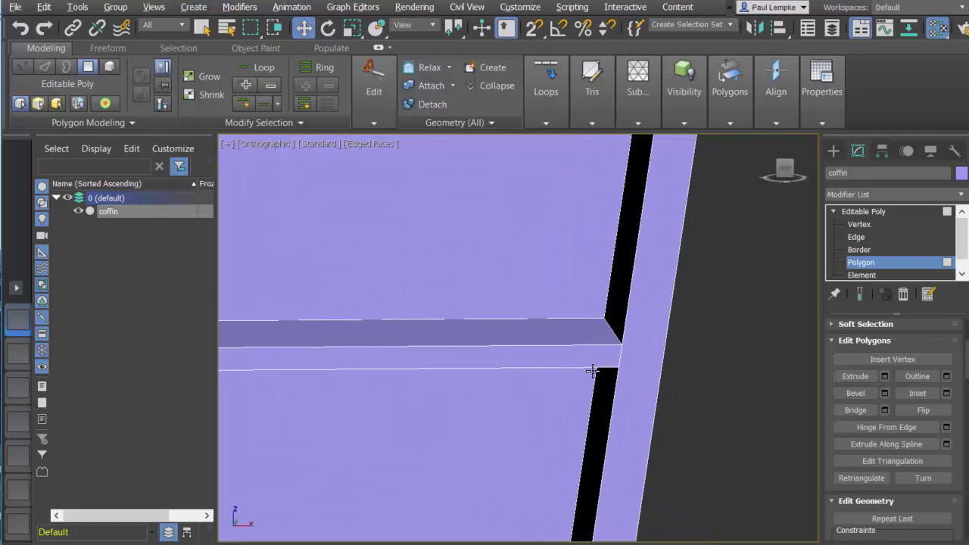
{"action": "mouse_move", "coordinate": [403, 378]}
{"action": "middle_mouse_down", "text": "alt"}
{"action": "mouse_move", "coordinate": [482, 361]}
{"action": "mouse_move", "coordinate": [534, 370]}
{"action": "mouse_move", "coordinate": [489, 387]}
{"action": "mouse_move", "coordinate": [506, 336]}
{"action": "mouse_move", "coordinate": [522, 370]}
{"action": "mouse_move", "coordinate": [537, 372]}
{"action": "middle_mouse_up", "text": "alt"}
{"action": "key", "text": "z"}
{"action": "scroll", "coordinate": [466, 389], "scroll_direction": "up", "scroll_amount": 2}
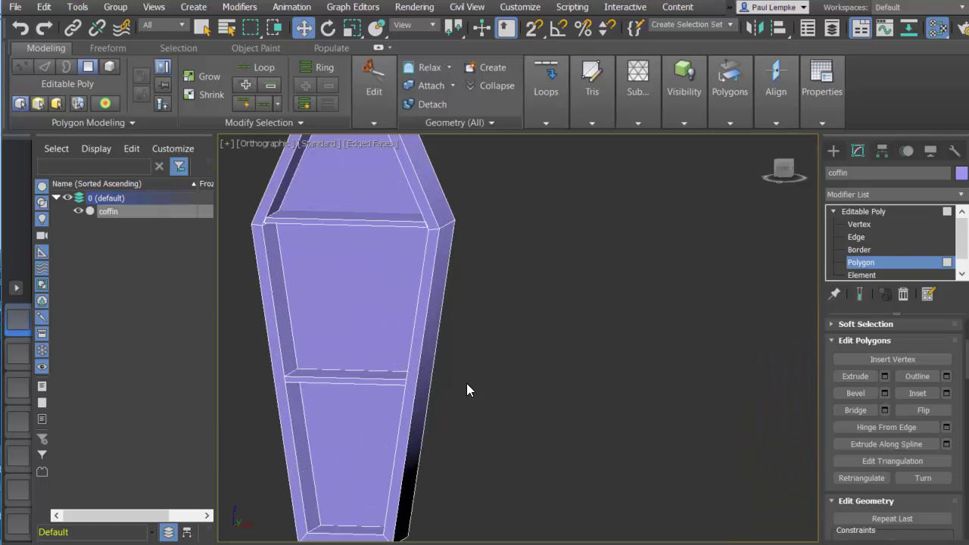
{"action": "scroll", "coordinate": [550, 386], "scroll_direction": "down", "scroll_amount": 2}
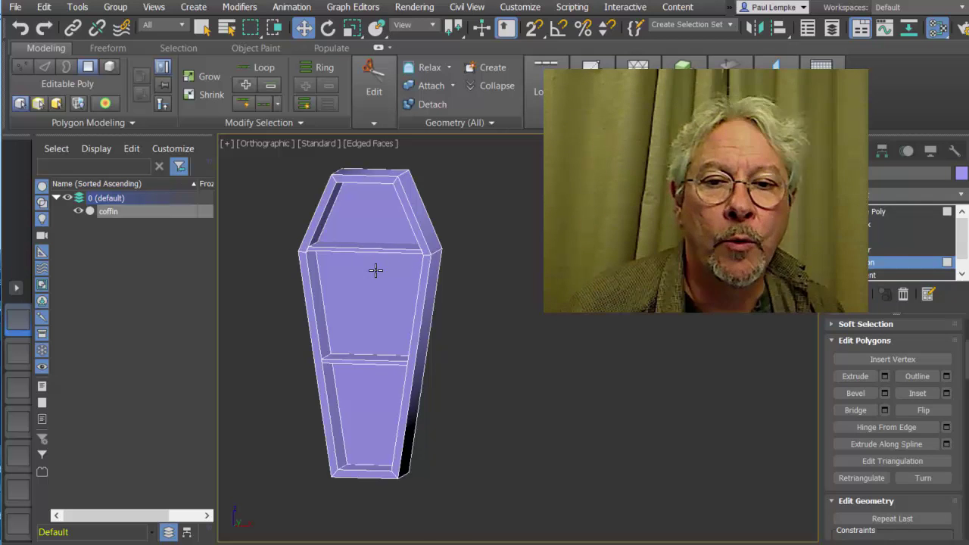
{"action": "scroll", "coordinate": [376, 270], "scroll_direction": "up", "scroll_amount": 3}
{"action": "scroll", "coordinate": [376, 270], "scroll_direction": "up", "scroll_amount": 2}
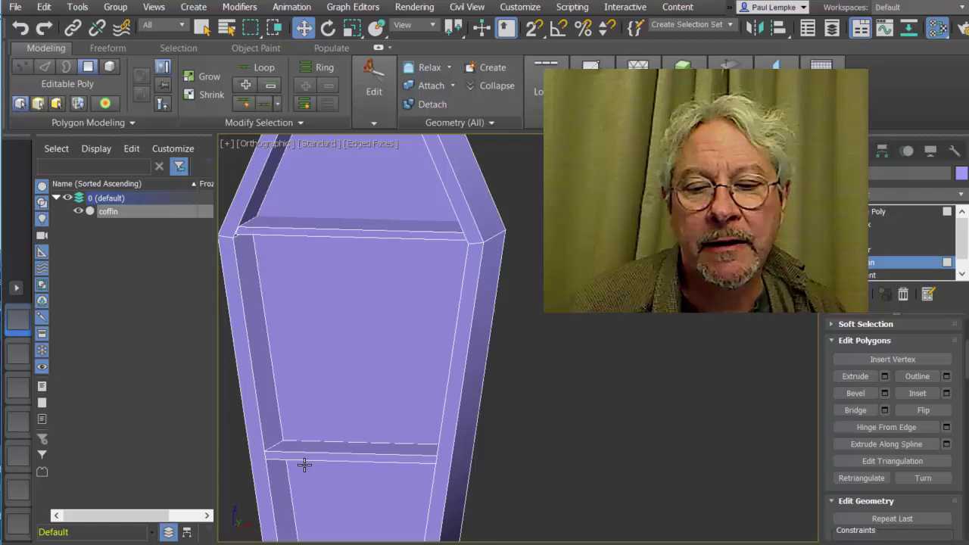
{"action": "scroll", "coordinate": [304, 464], "scroll_direction": "up", "scroll_amount": 2}
{"action": "scroll", "coordinate": [333, 458], "scroll_direction": "up", "scroll_amount": 3}
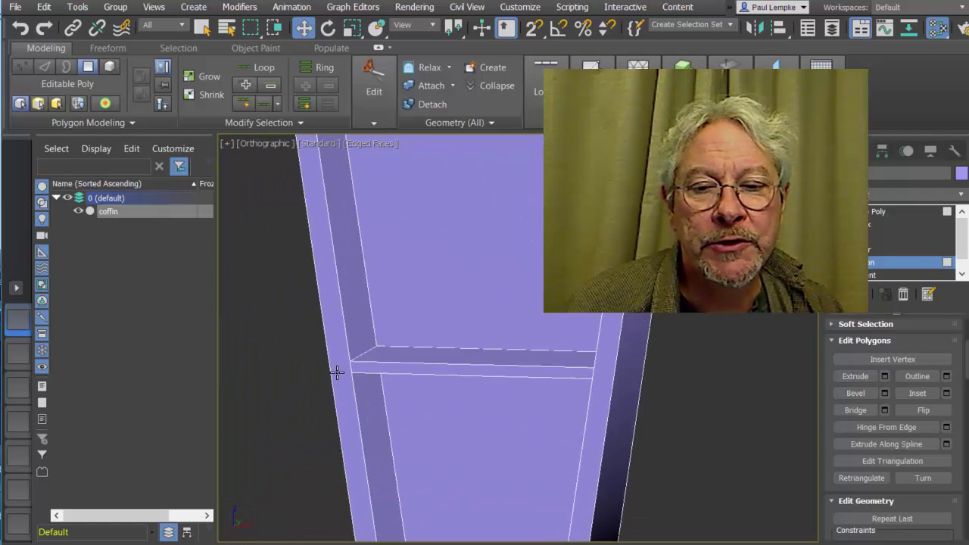